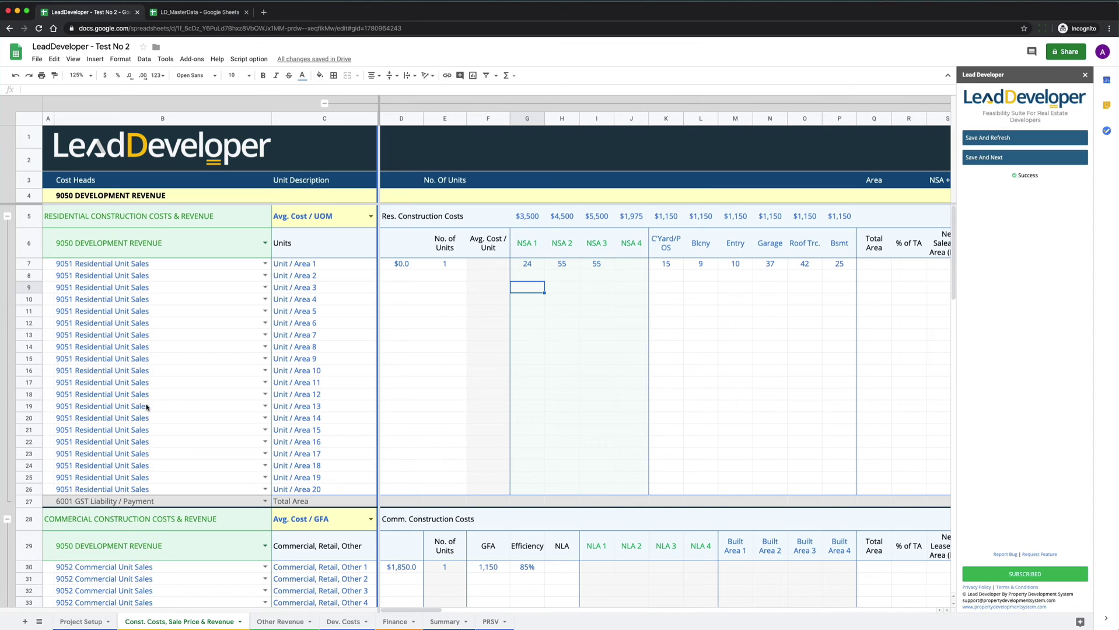
Step: Collapse all row groups on the construction costs, sale price and revenue sheet
scroll(146, 406, "down", 3)
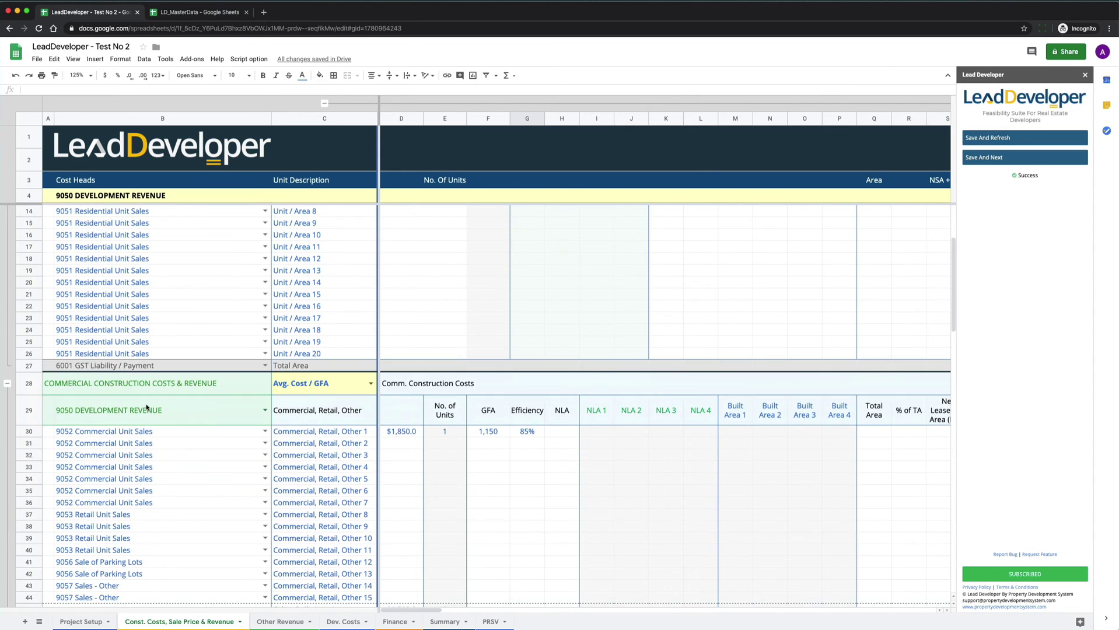
scroll(146, 408, "up", 3)
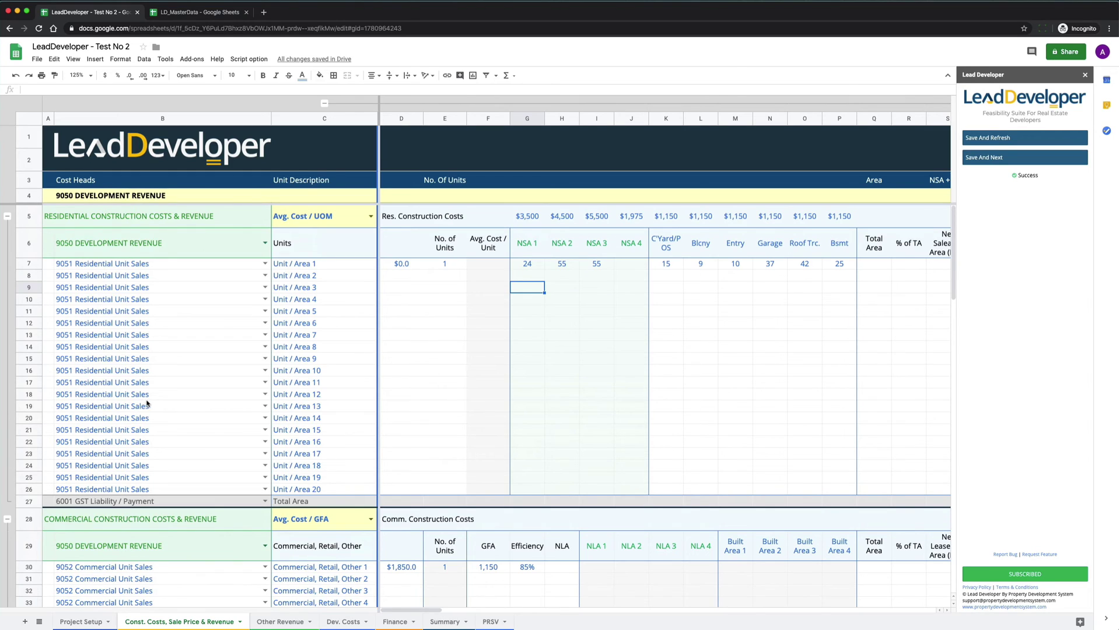
right_click(7, 217)
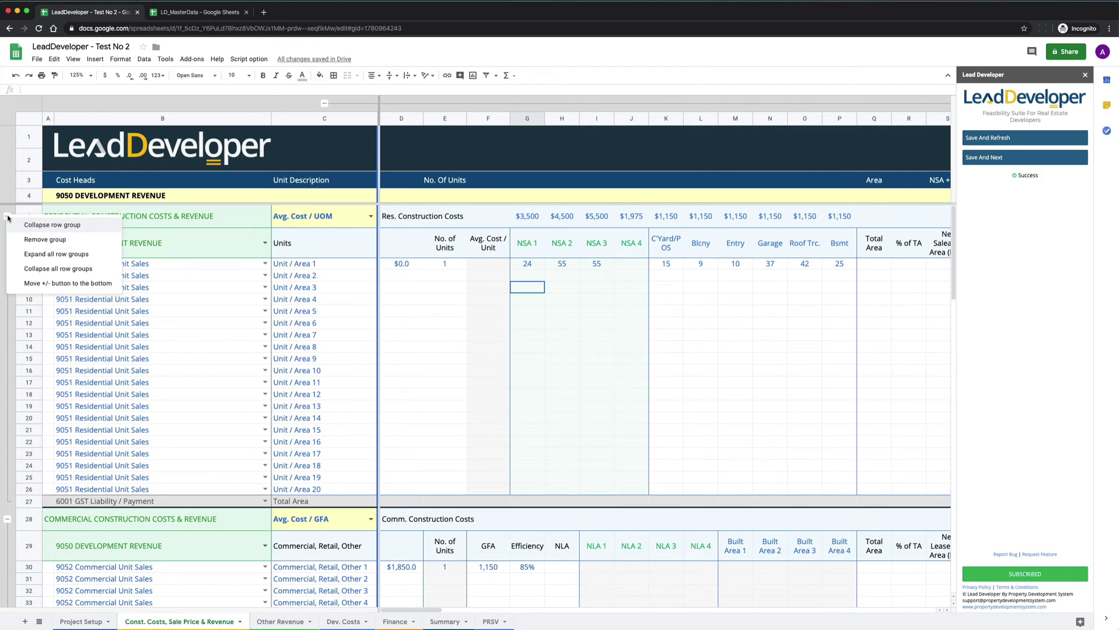
left_click(33, 269)
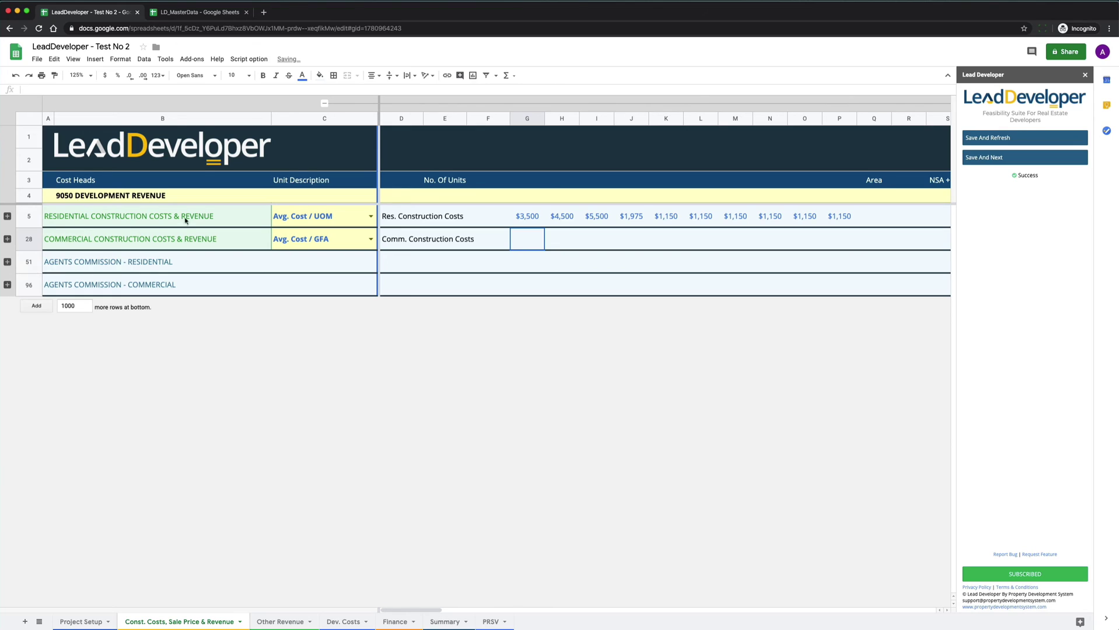
Step: Review the four section headings: residential and commercial construction costs and revenue, and residential and commercial agents commission
left_click(90, 222)
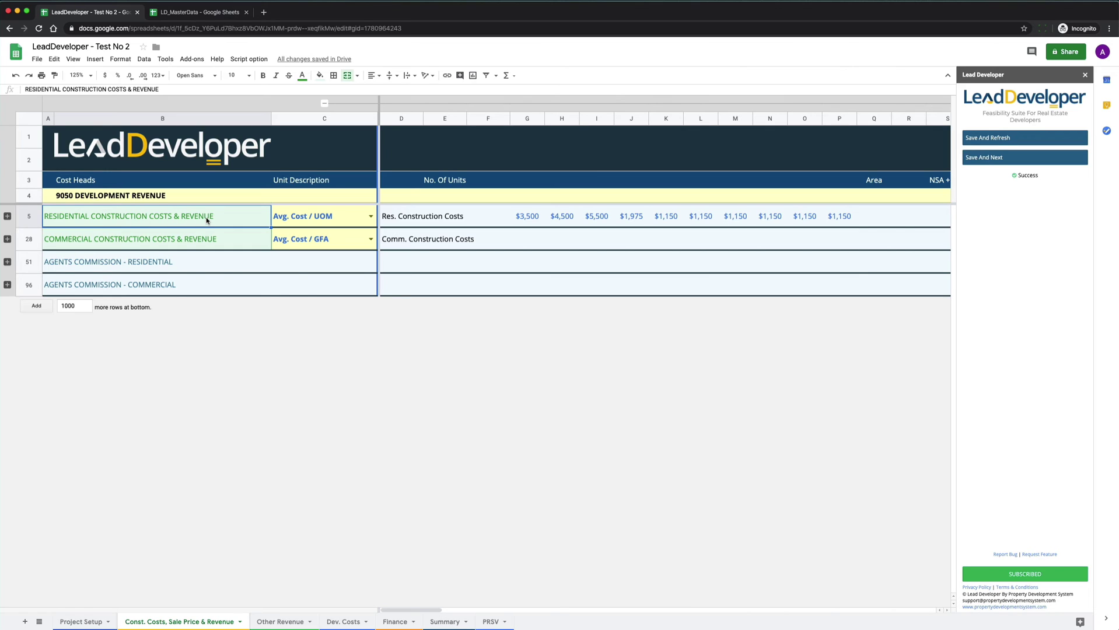
left_click(64, 241)
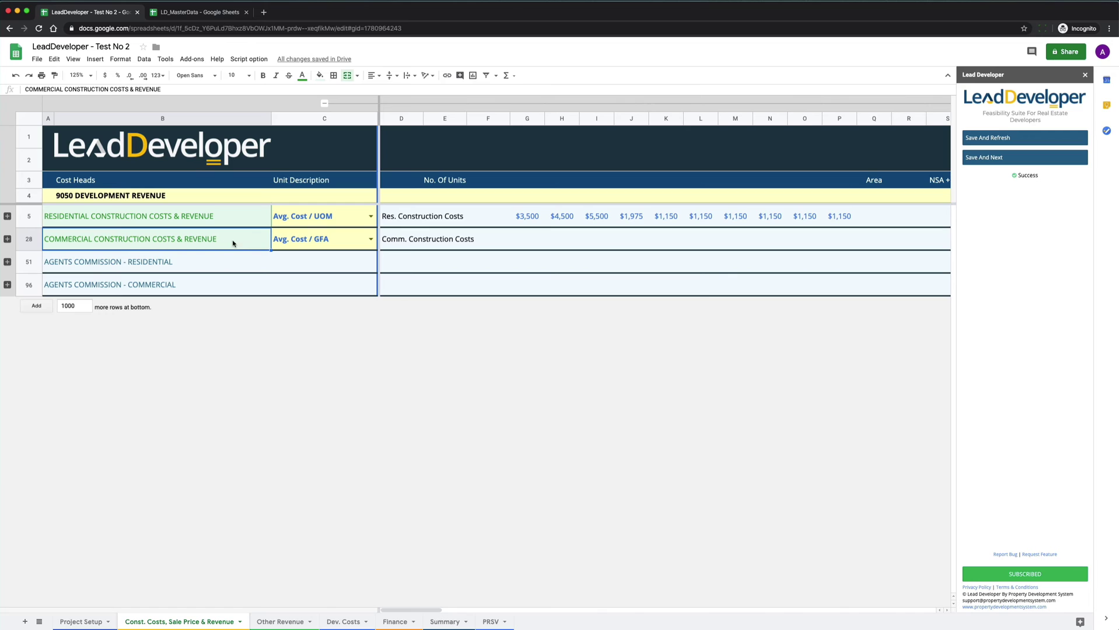
left_click(75, 262)
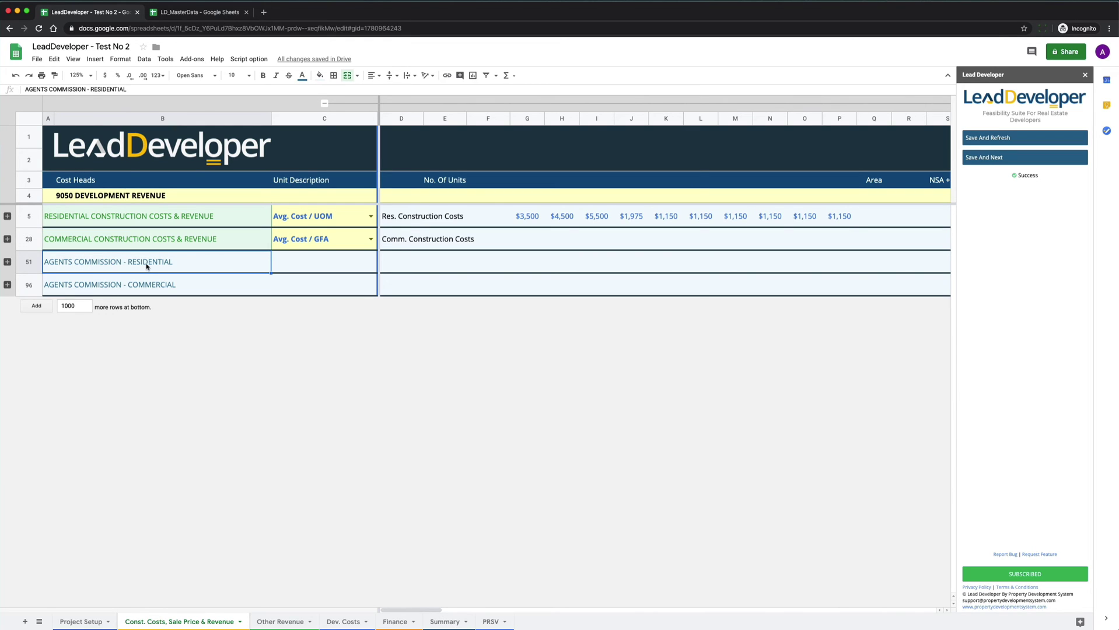
left_click(76, 285)
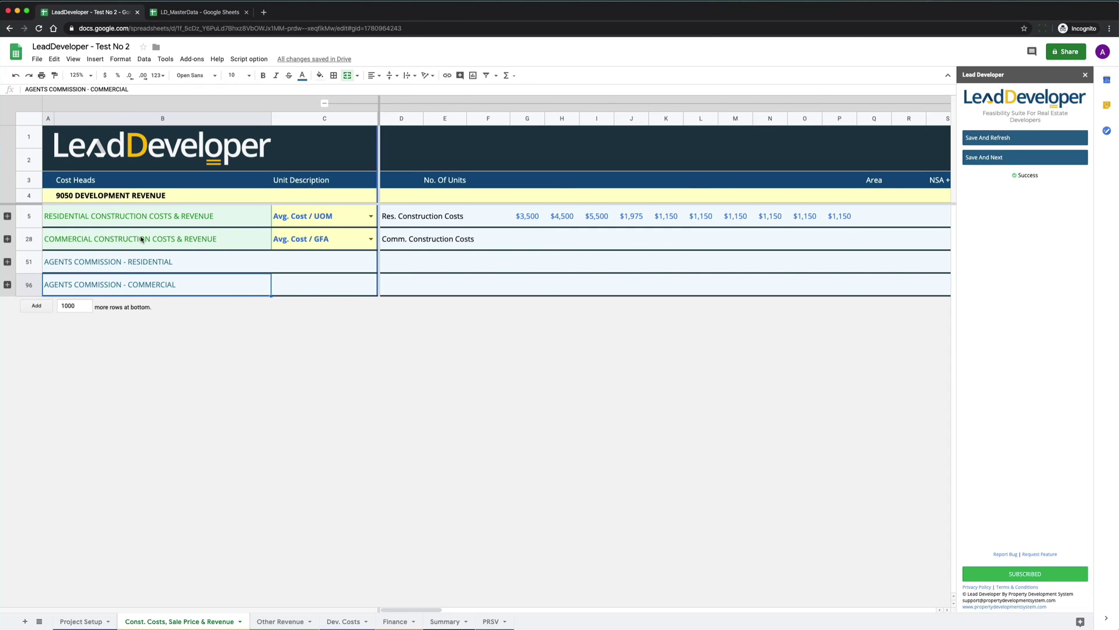
Step: Collapse the column group beginning at column D and the monthly column group beginning at 1-Mar-20
left_click(324, 103)
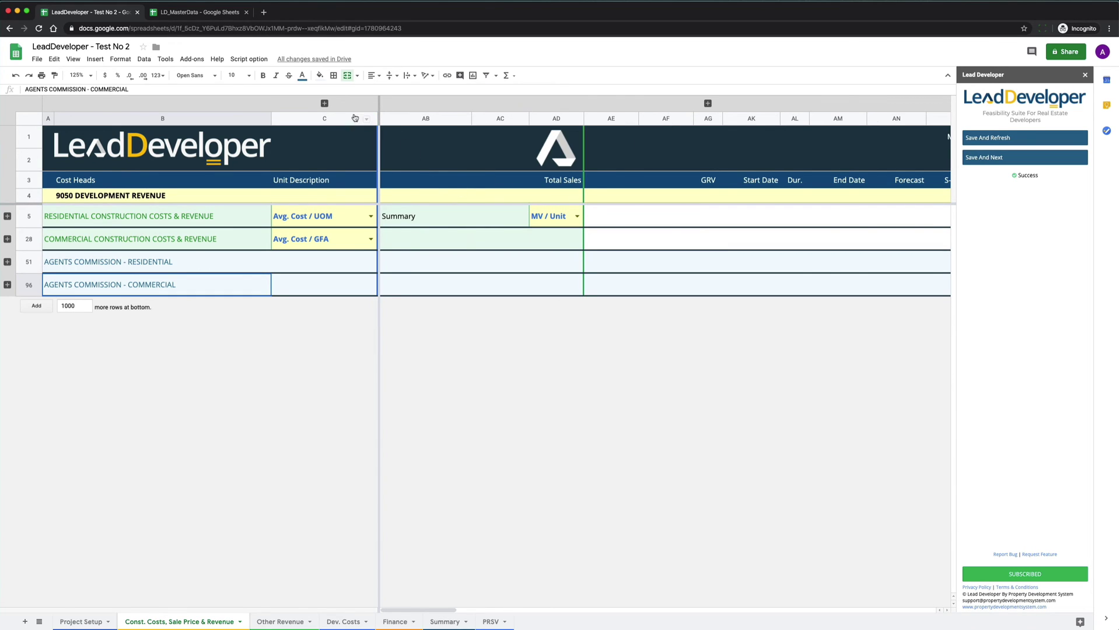
left_click(325, 103)
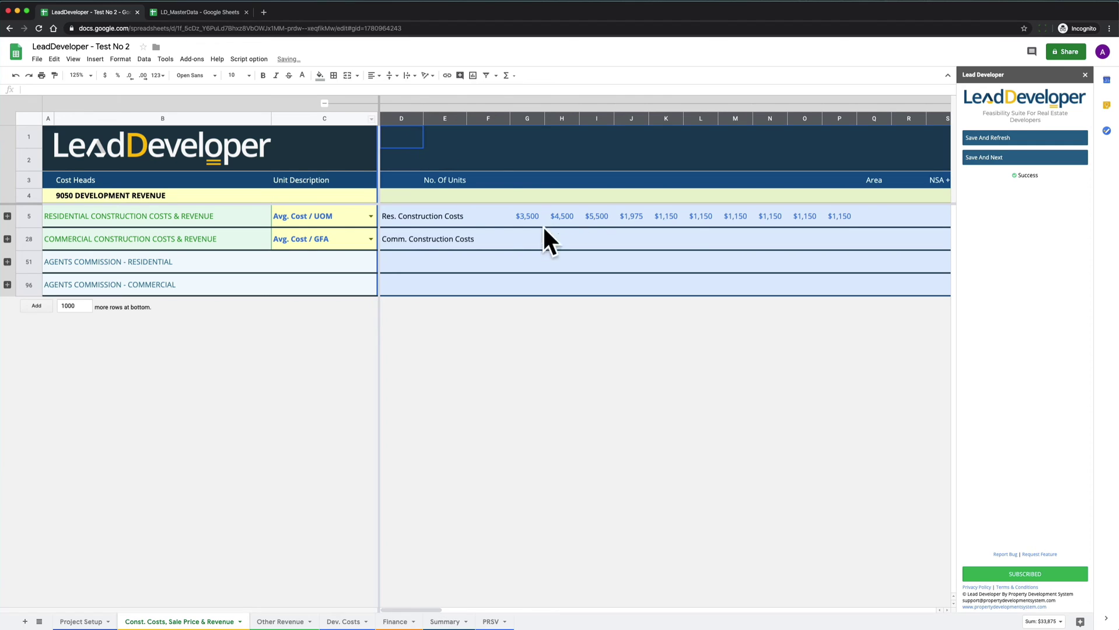
left_click(324, 103)
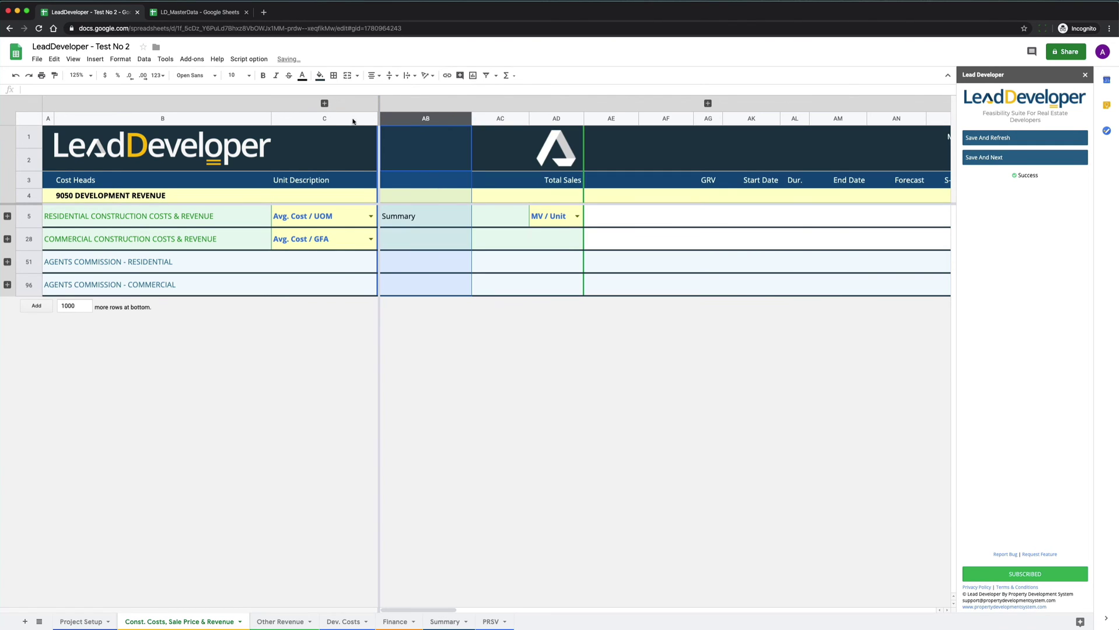
scroll(693, 200, "right", 5)
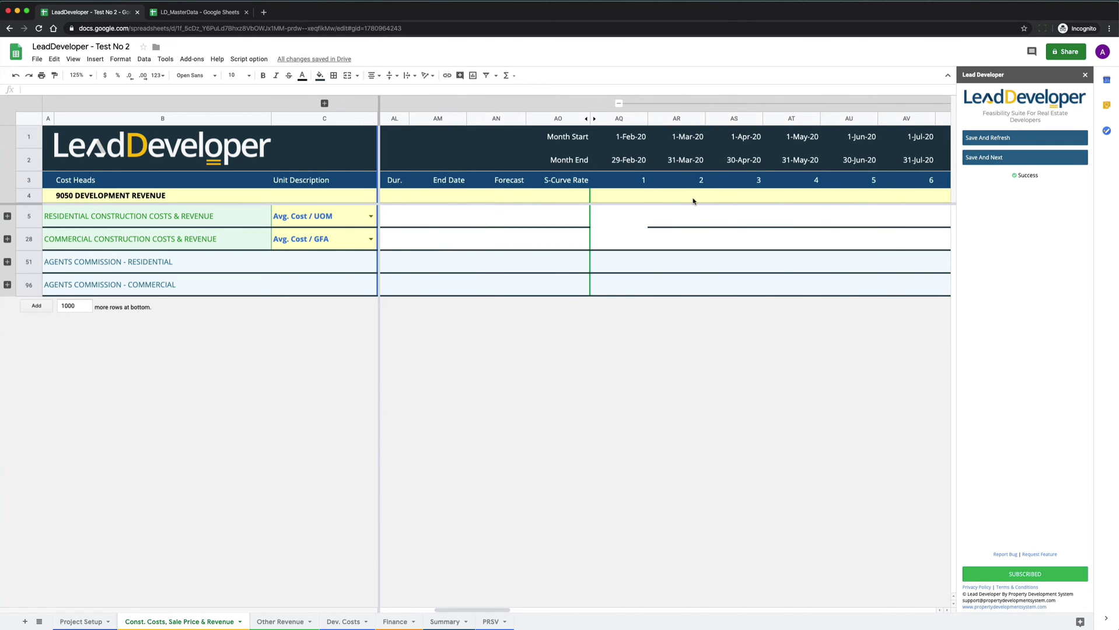
left_click(618, 104)
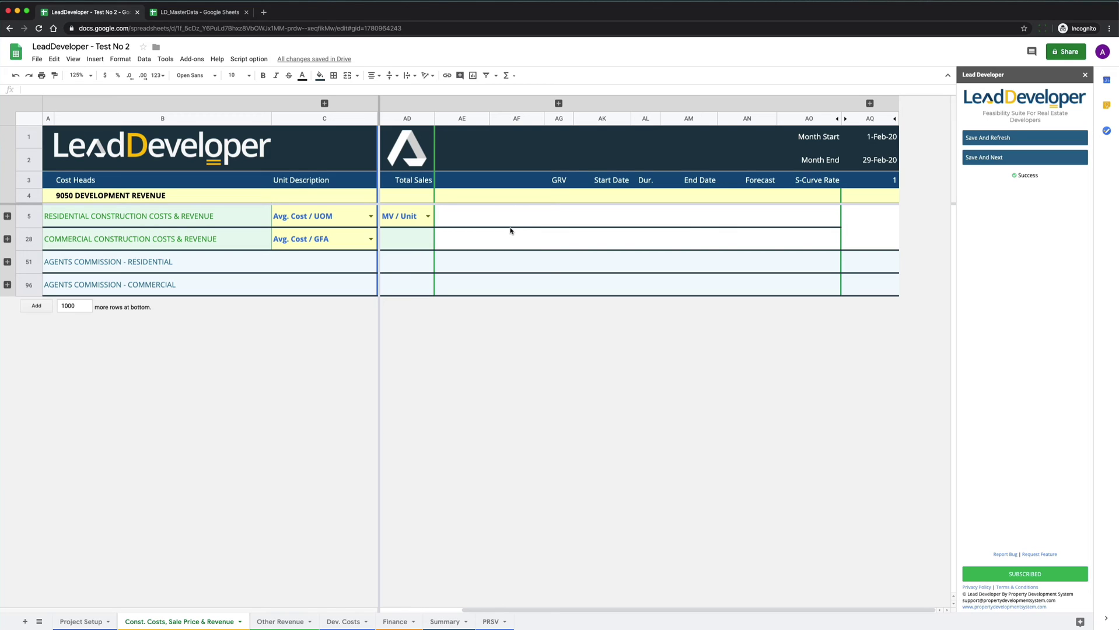
Step: Expand all three column groups, including columns AH to AJ and the monthly columns
left_click(325, 104)
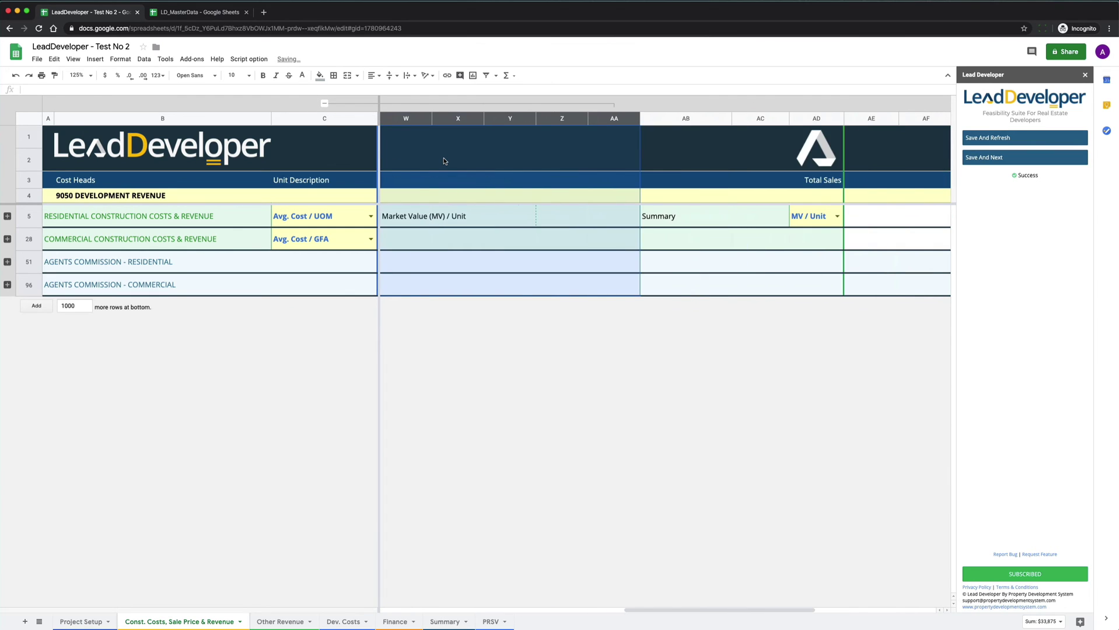
left_click(760, 103)
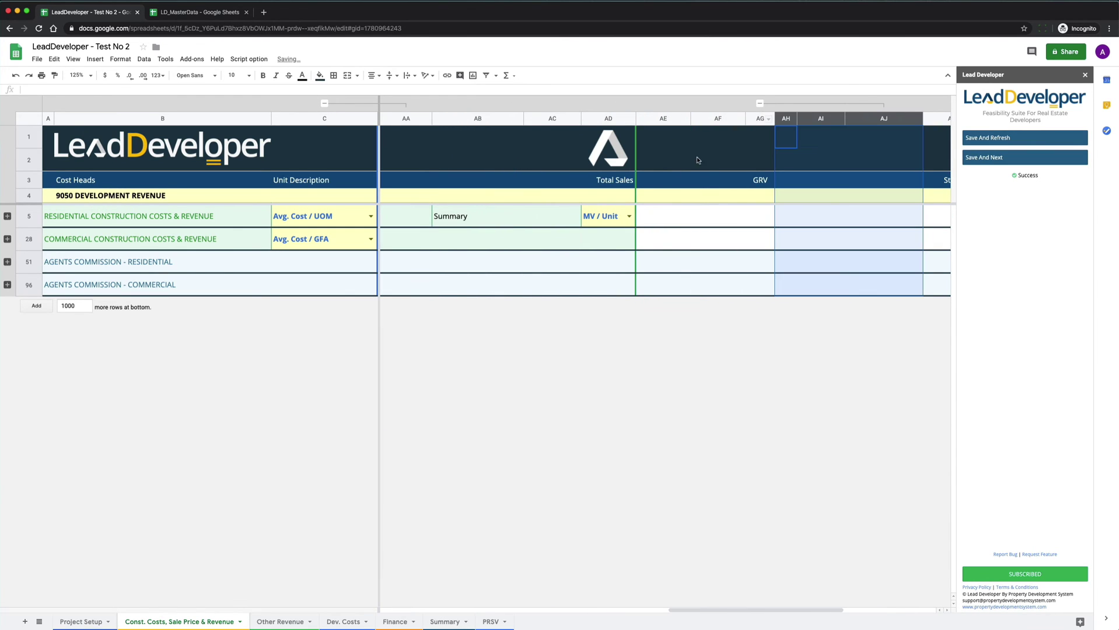
scroll(659, 177, "right", 5)
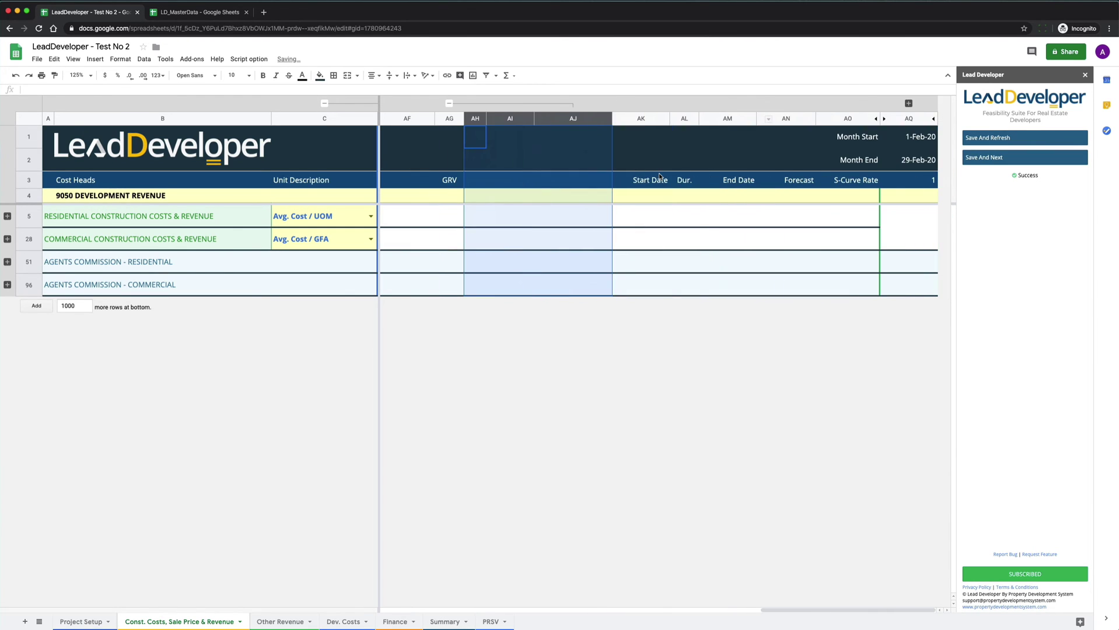
left_click(907, 104)
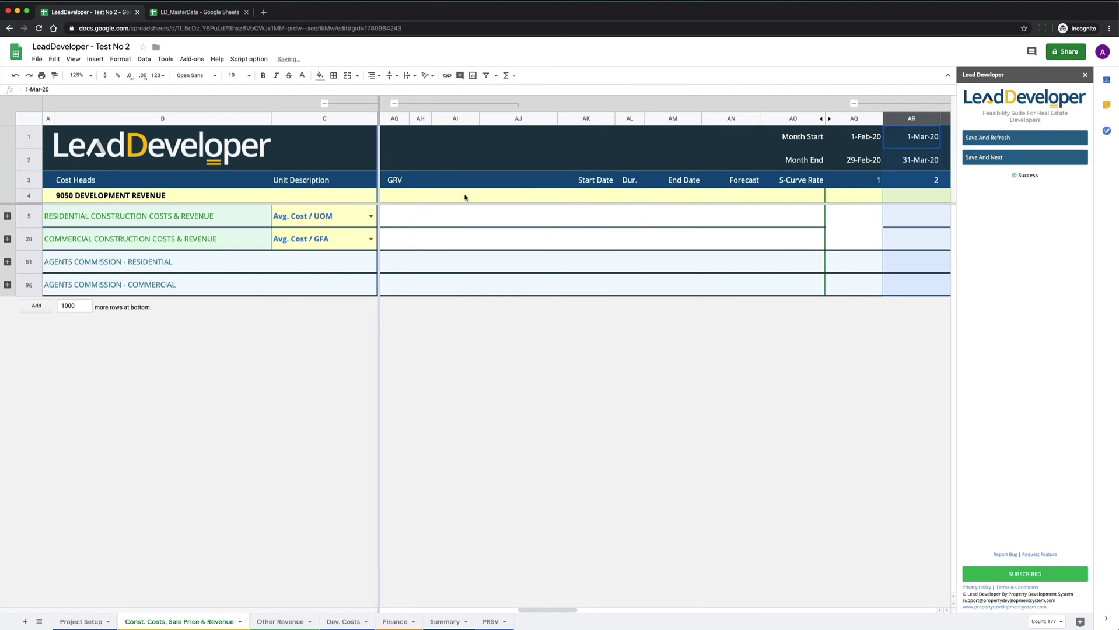
Step: Expand the row group under the Residential Construction Costs & Revenue heading
left_click(144, 239)
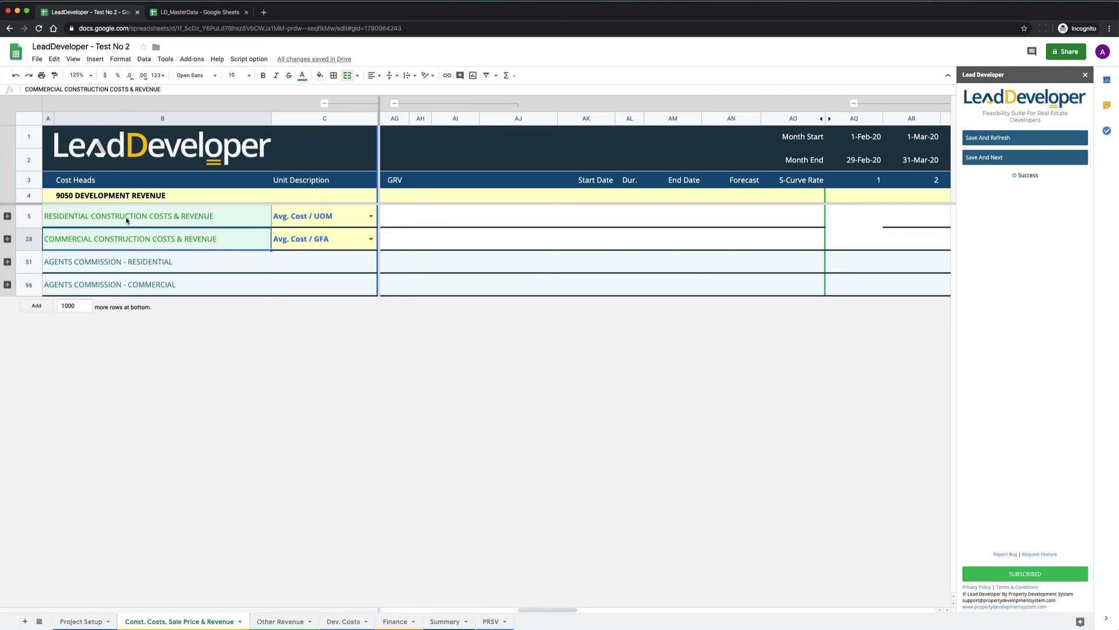
left_click(127, 220)
left_click(7, 216)
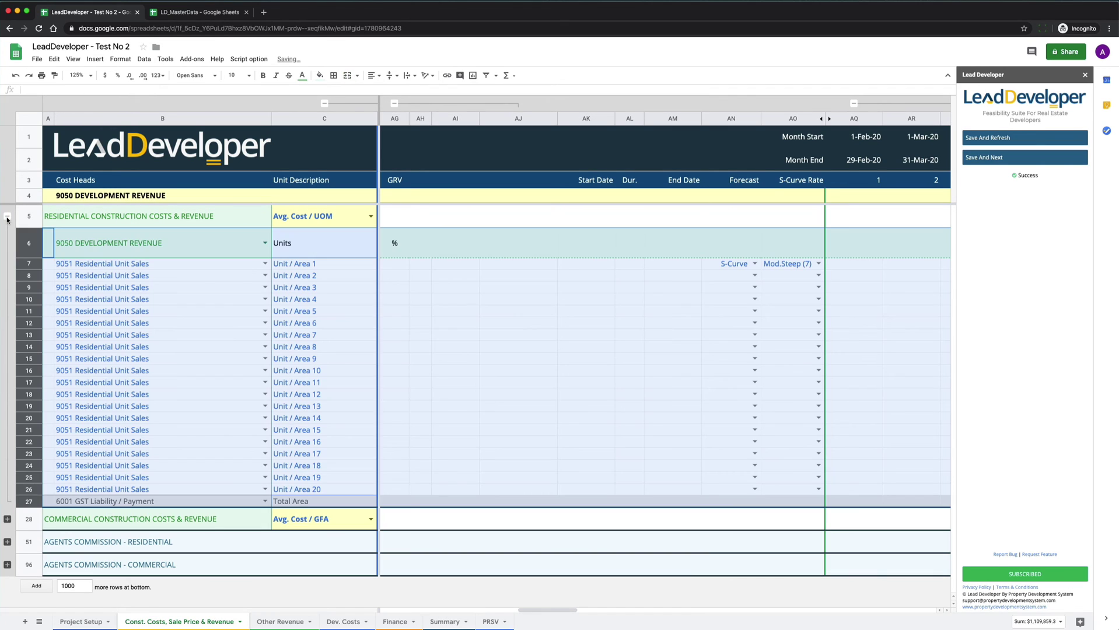
left_click(74, 217)
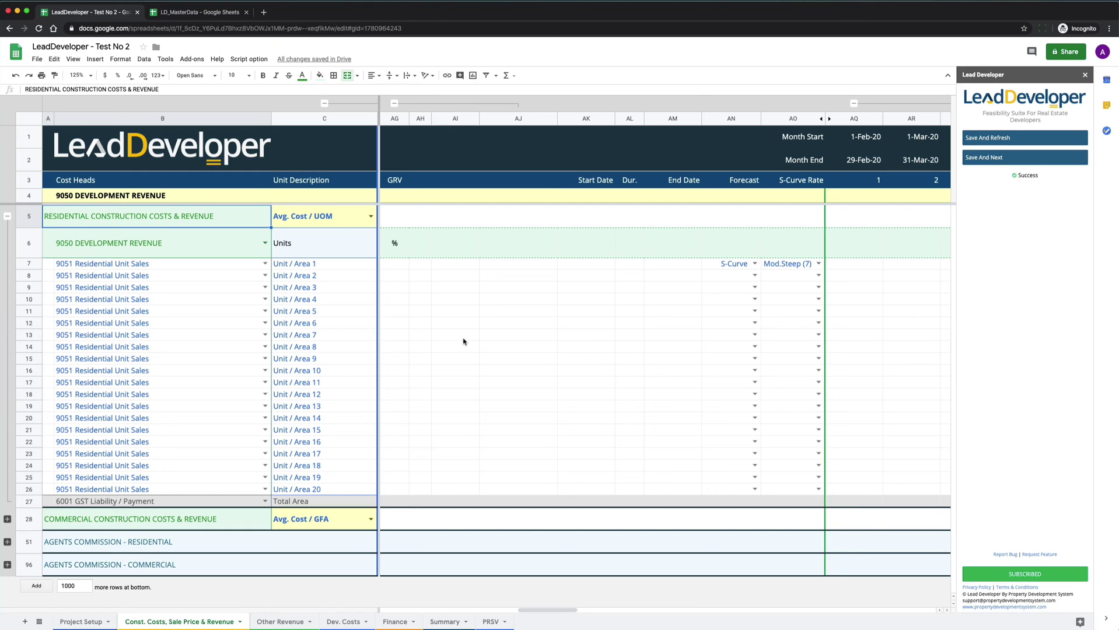
Step: Examine the first 9051 Residential Unit Sales line and its 9050 Development Revenue cost head
scroll(463, 341, "left", 15)
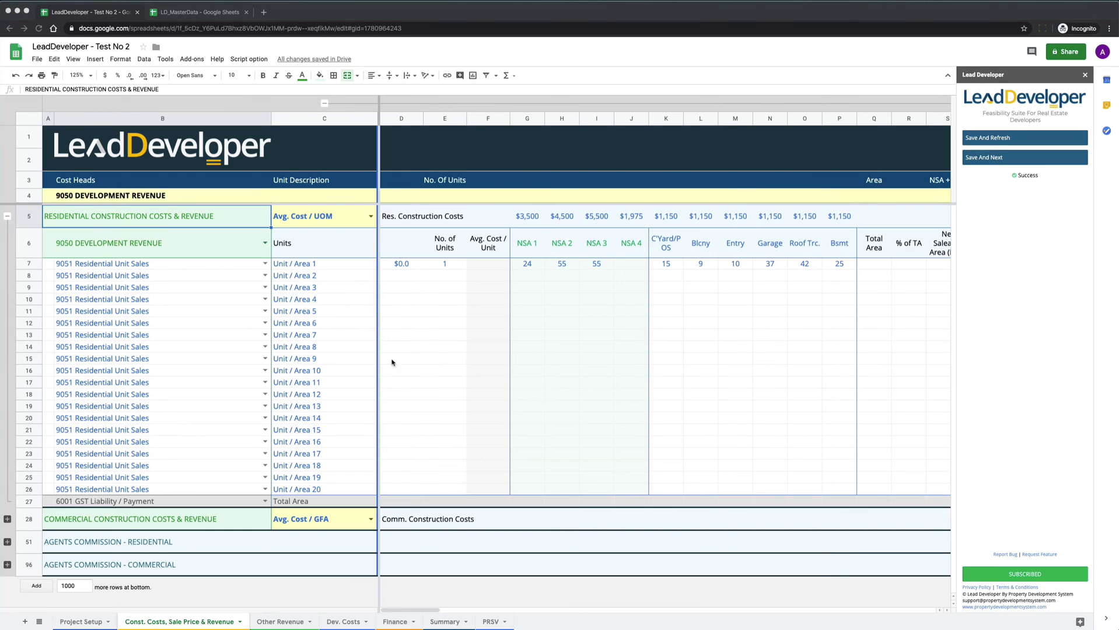
left_click(85, 267)
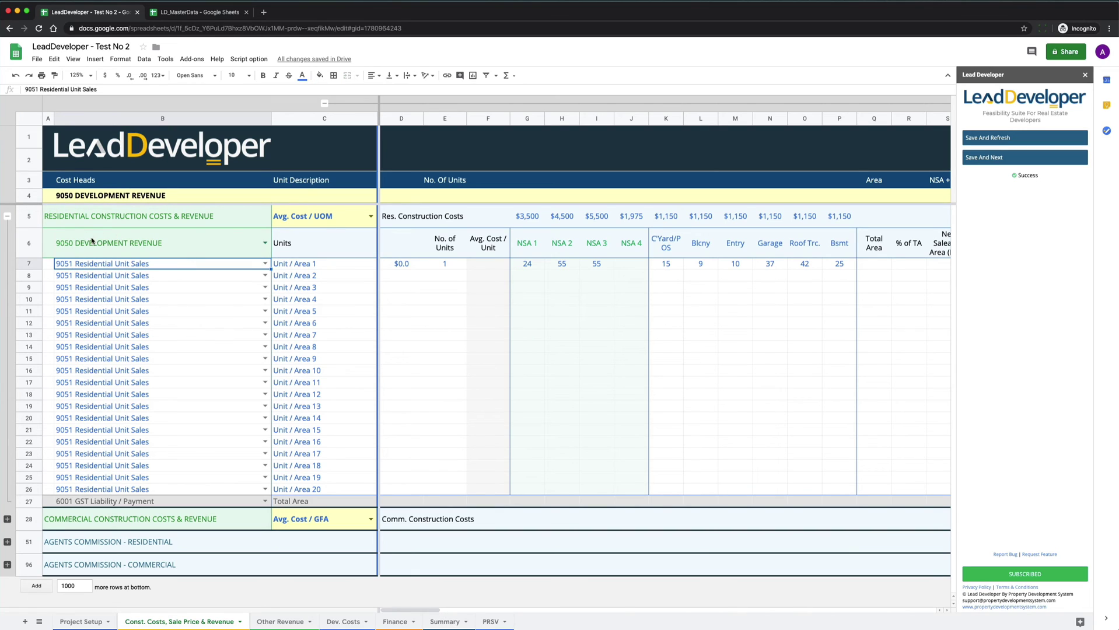
left_click(91, 242)
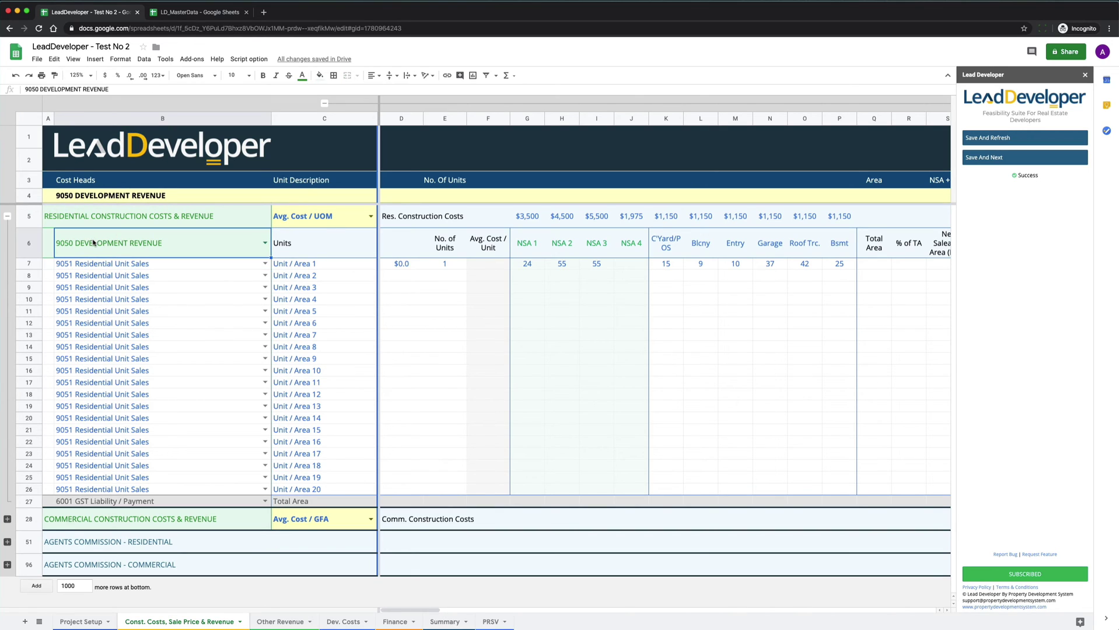
Step: Switch to the LD_MasterData spreadsheet and find 9051 Residential Unit Sales and its assigned cost head on the CostCodes sheet
left_click(194, 13)
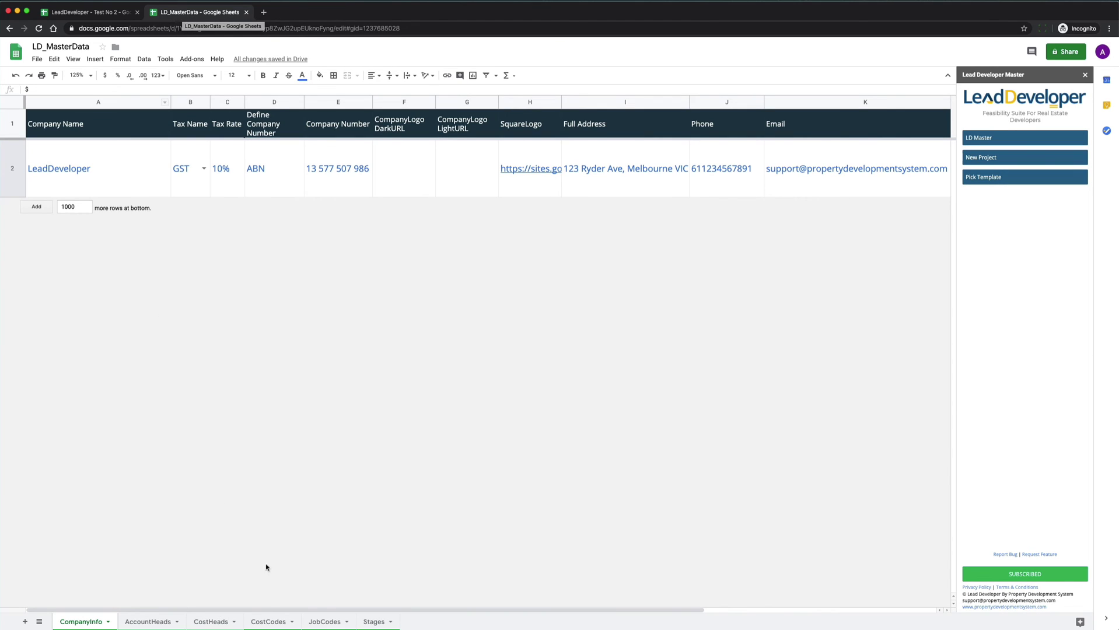
left_click(266, 622)
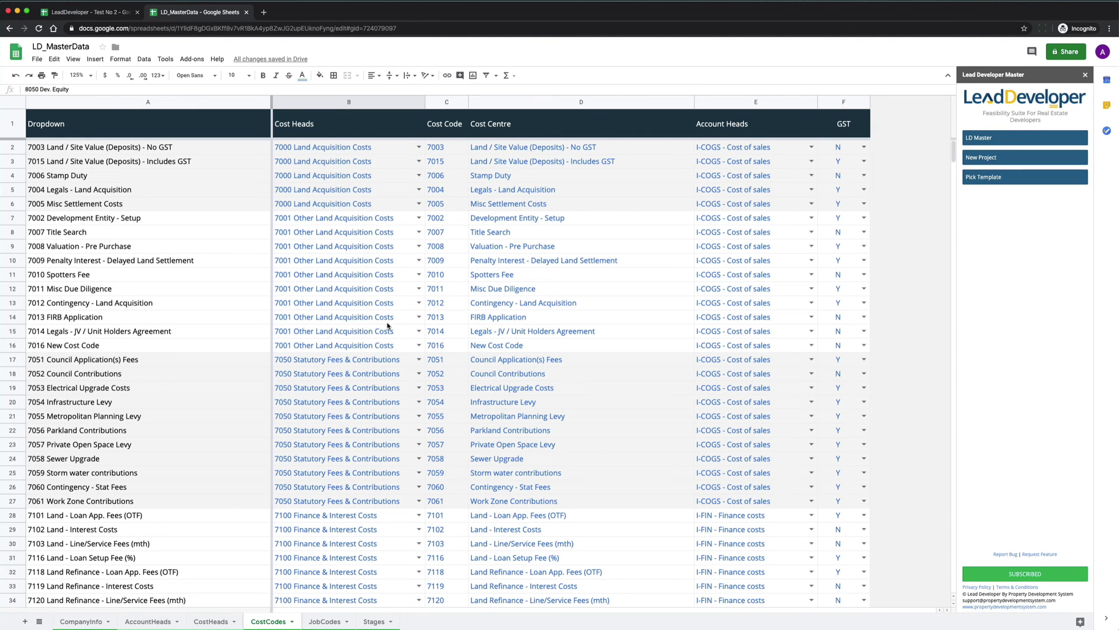
scroll(371, 323, "down", 12)
scroll(371, 324, "down", 20)
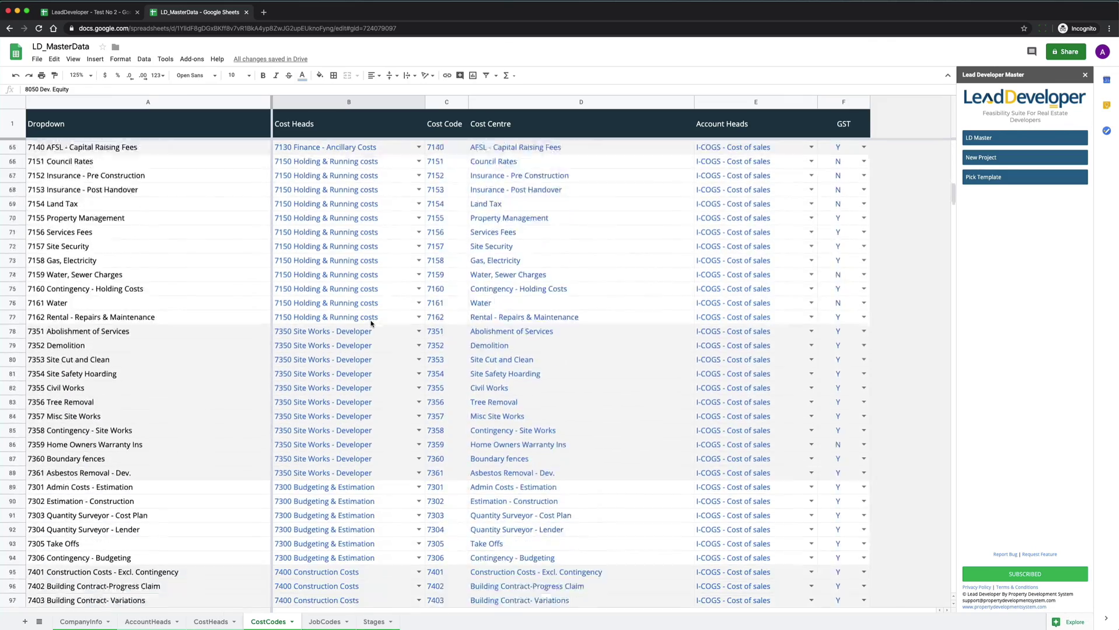
scroll(371, 323, "down", 20)
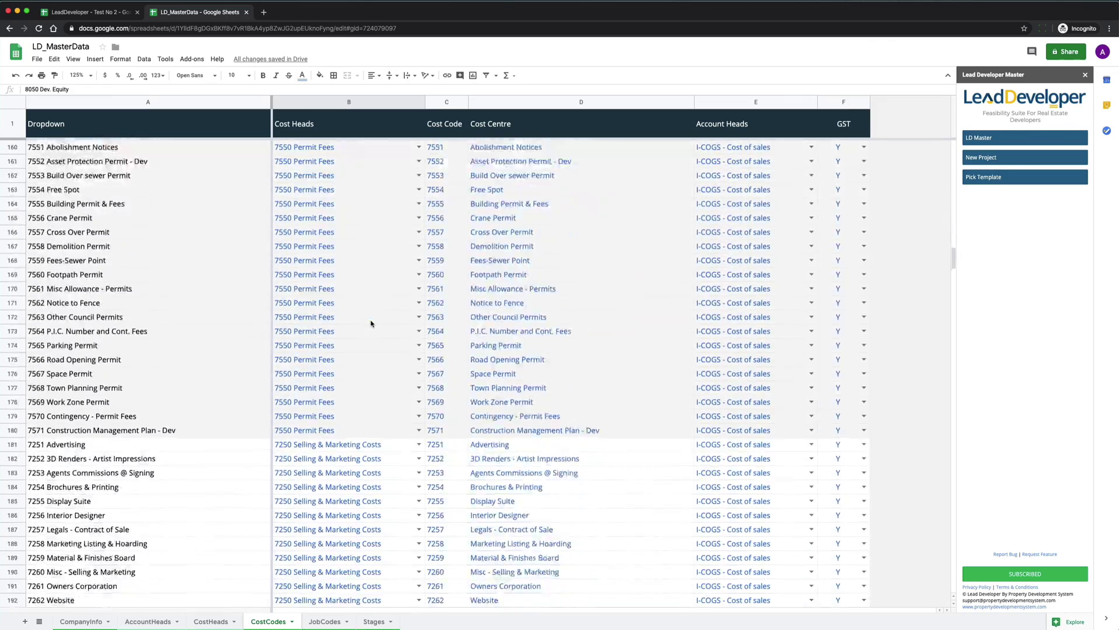
scroll(371, 324, "up", 1)
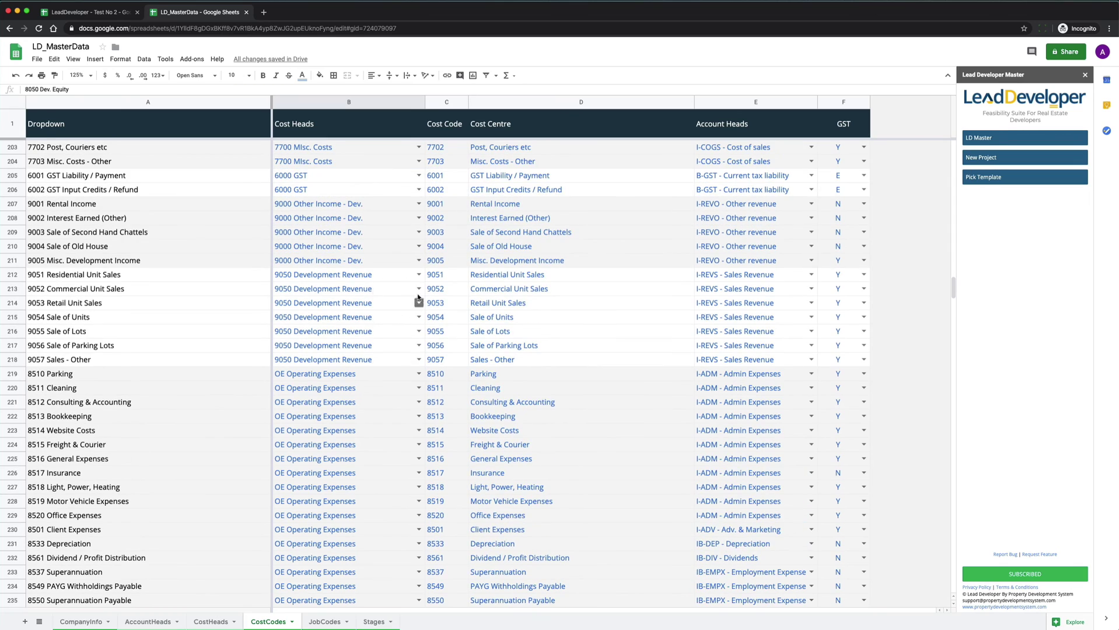
left_click(12, 274)
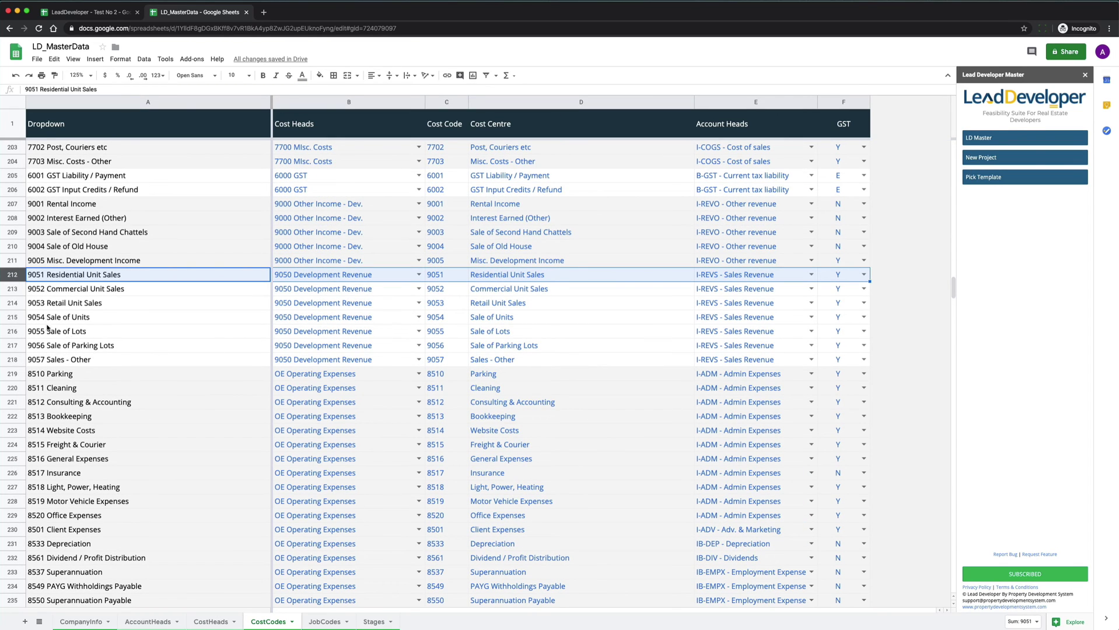
left_click(396, 281)
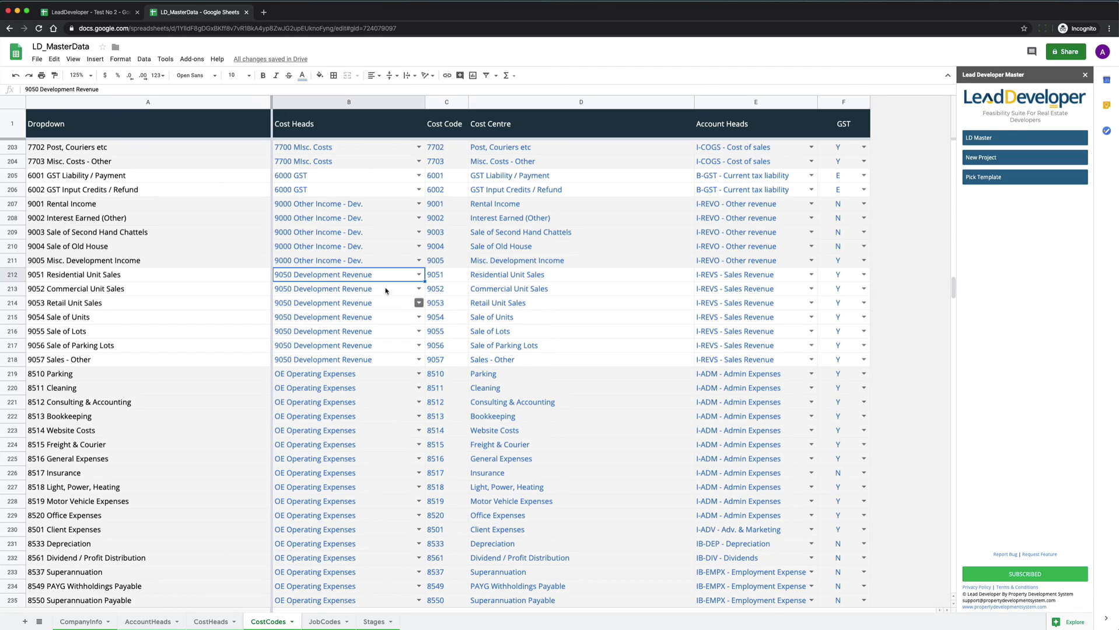
Step: Inspect the name, head code and description of 9050 Development Revenue on the CostHeads sheet
left_click(208, 621)
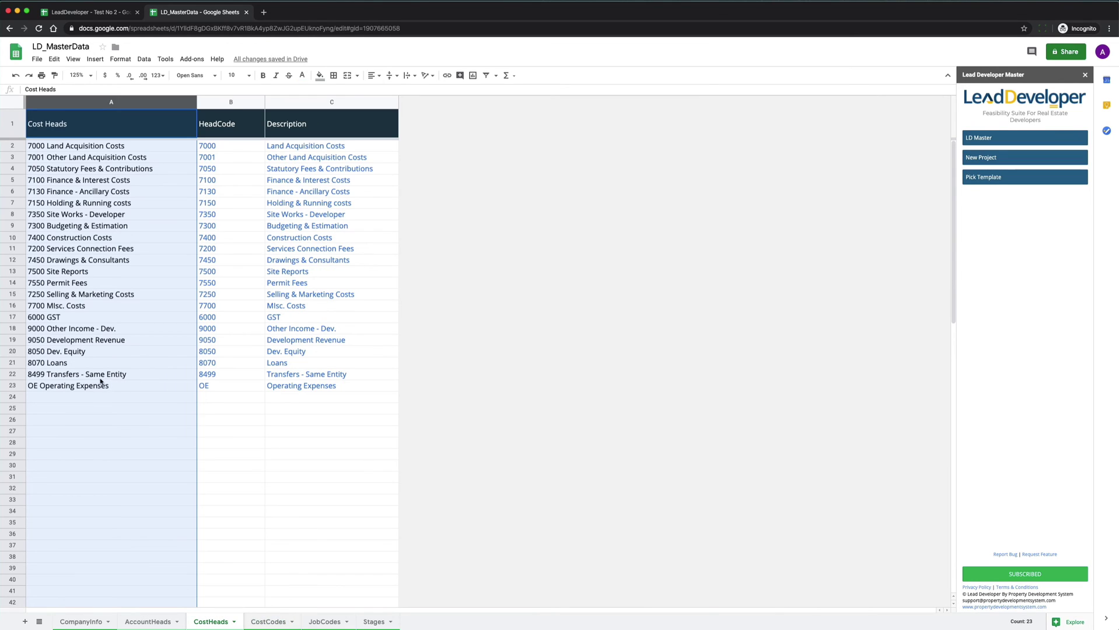
left_click(62, 343)
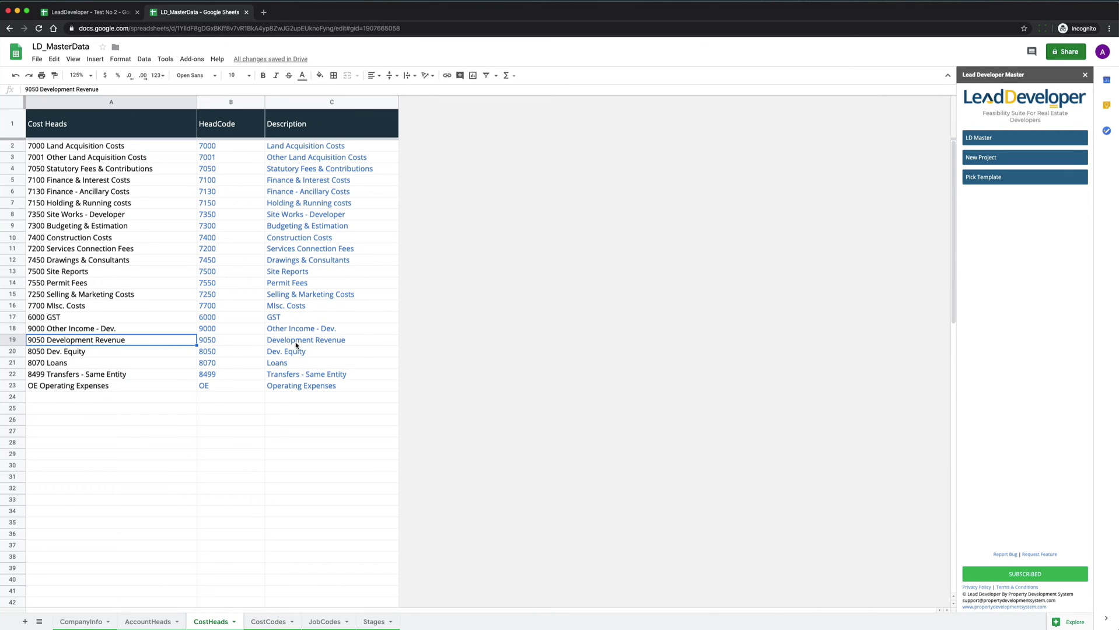
left_click(296, 345)
left_click(207, 343)
left_click(320, 345)
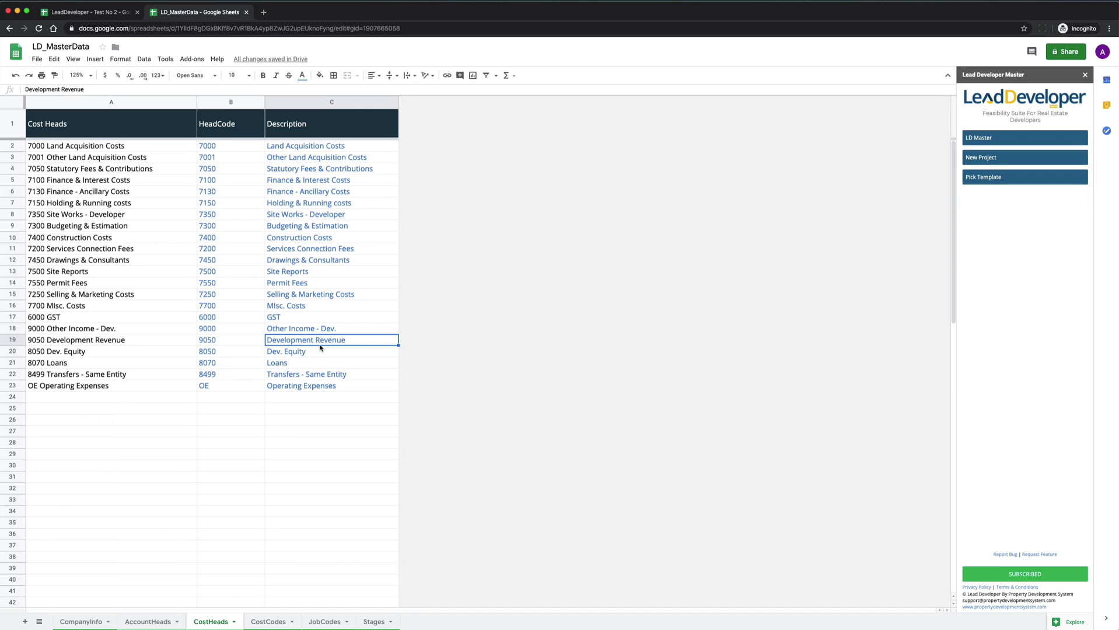
Step: Return to the CostCodes sheet and inspect the cost centre entry for code 9051
left_click(269, 622)
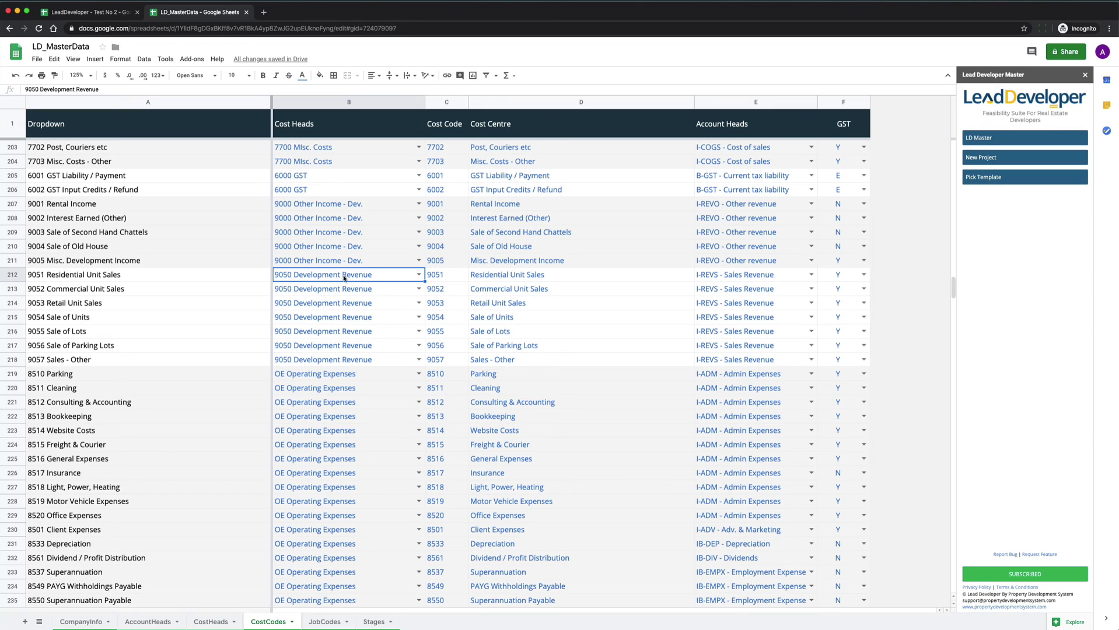
left_click(510, 278)
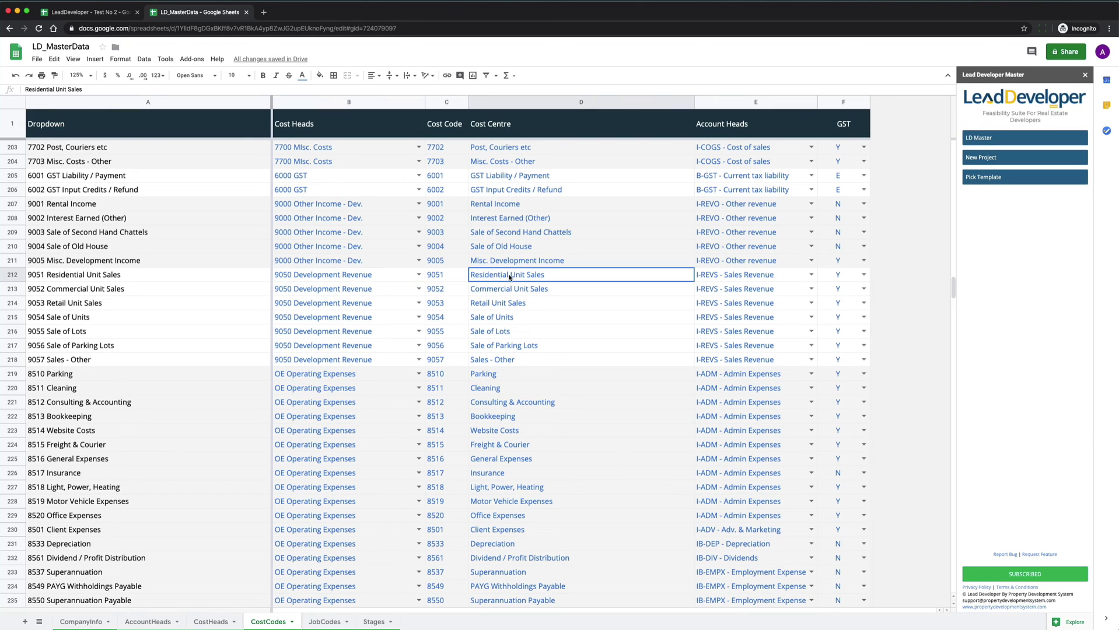
Step: Examine cost codes 9051 to 9057 under the 9050 Development Revenue cost head, plus the account head and GST setting of 9051
left_click(362, 276)
left_click_drag(363, 276, 371, 365)
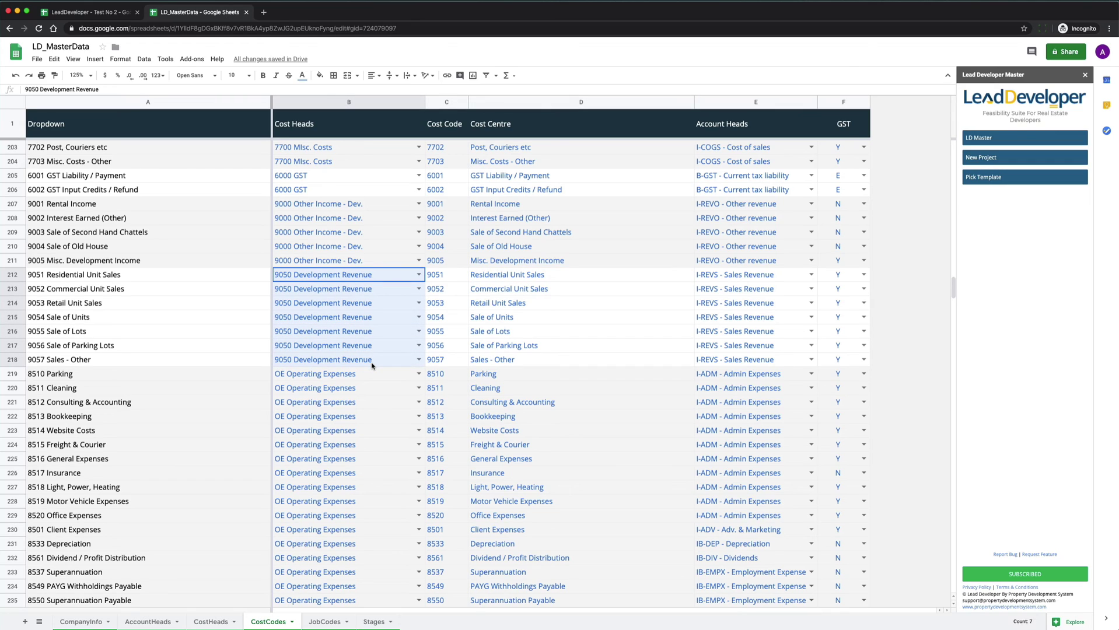
left_click(562, 282)
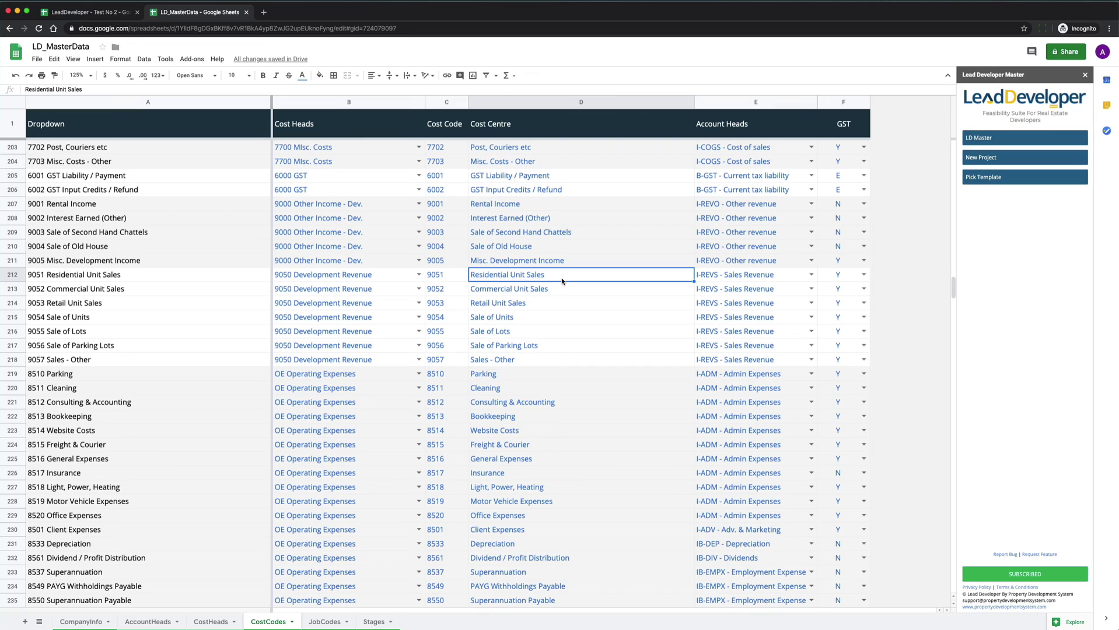
key("Down")
key("Down")
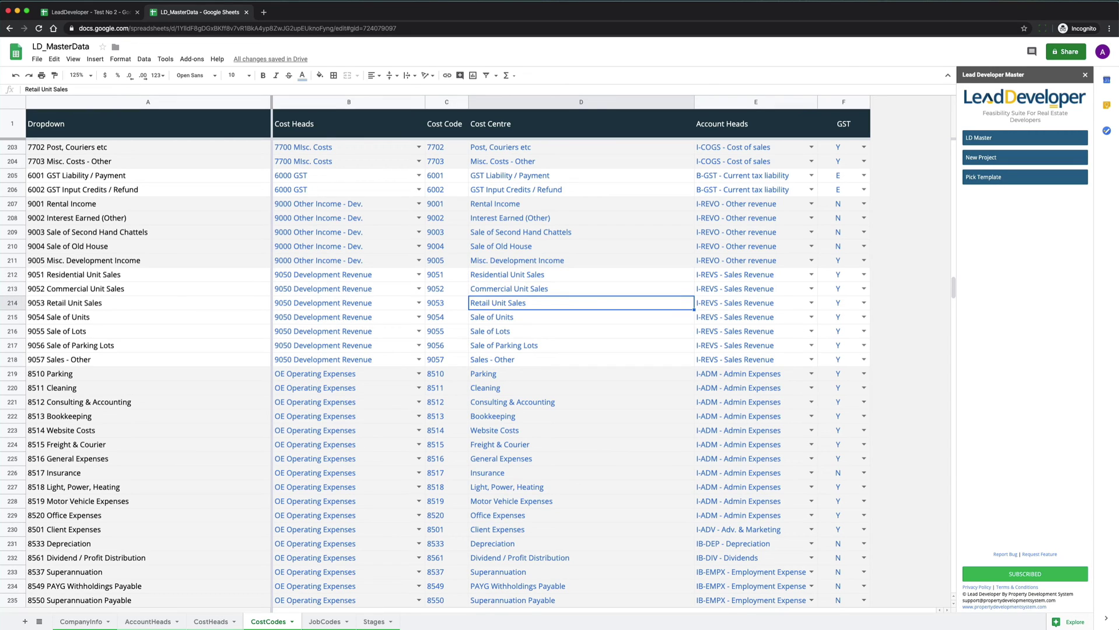
key("Down")
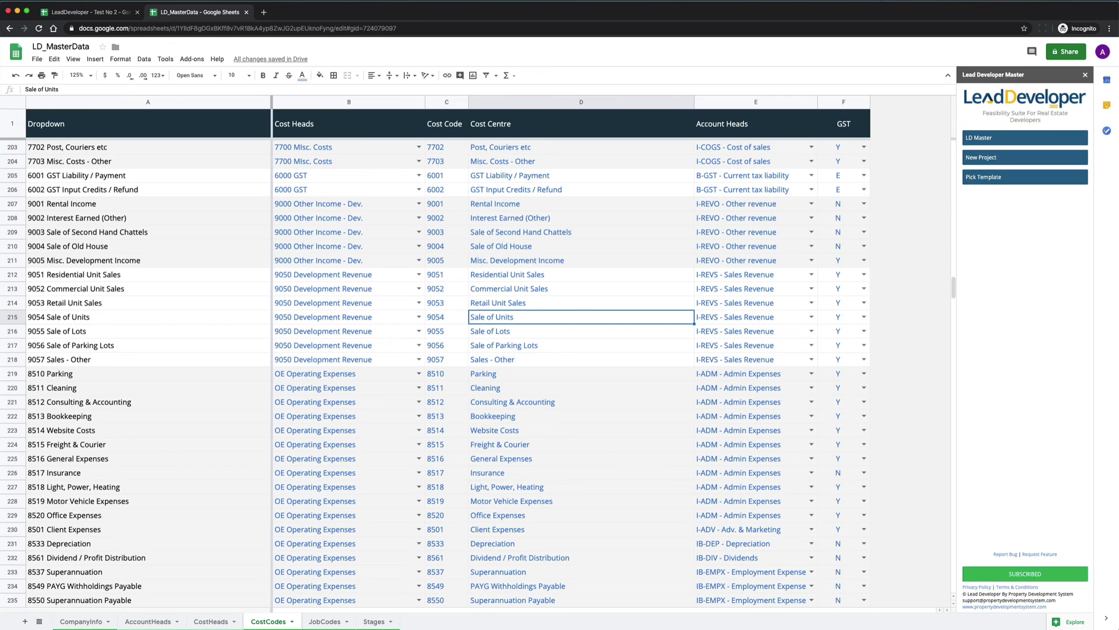
key("Down")
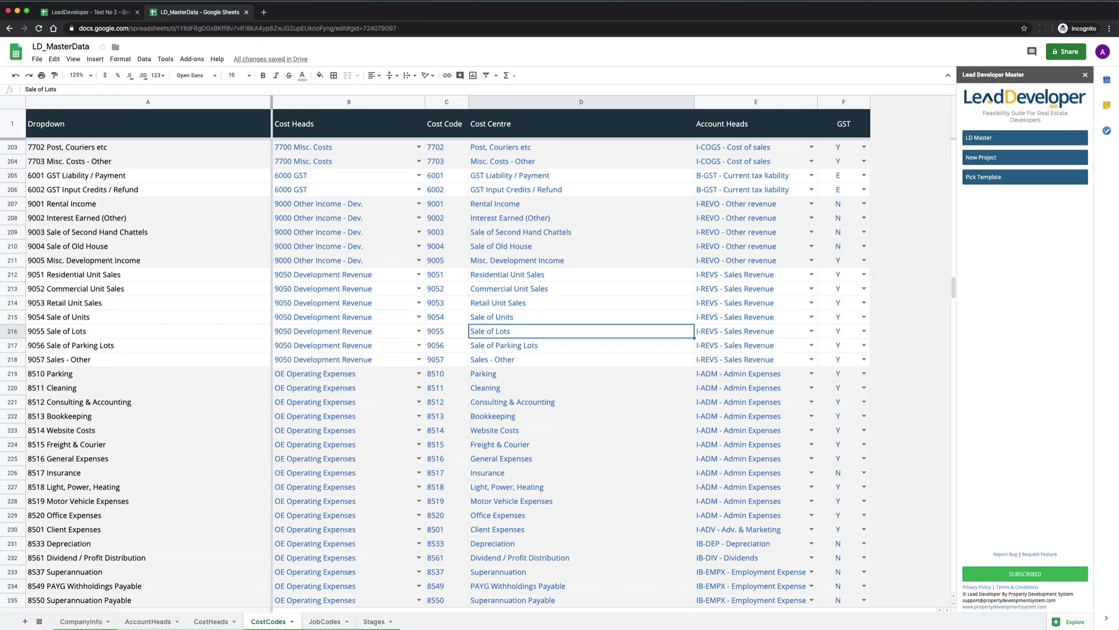
key("Down")
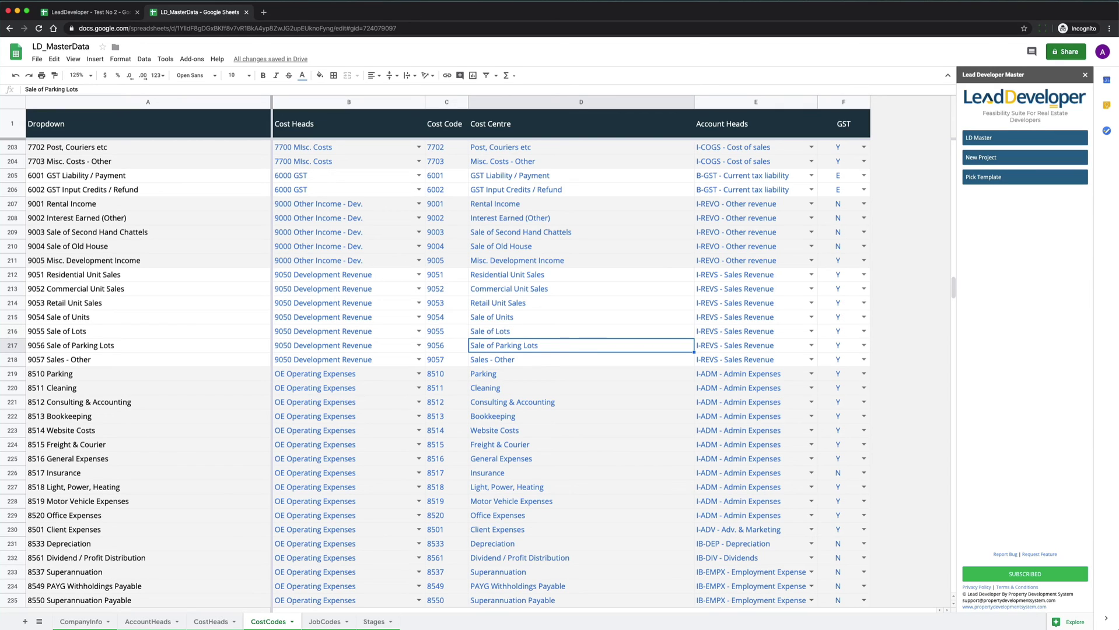
key("Down")
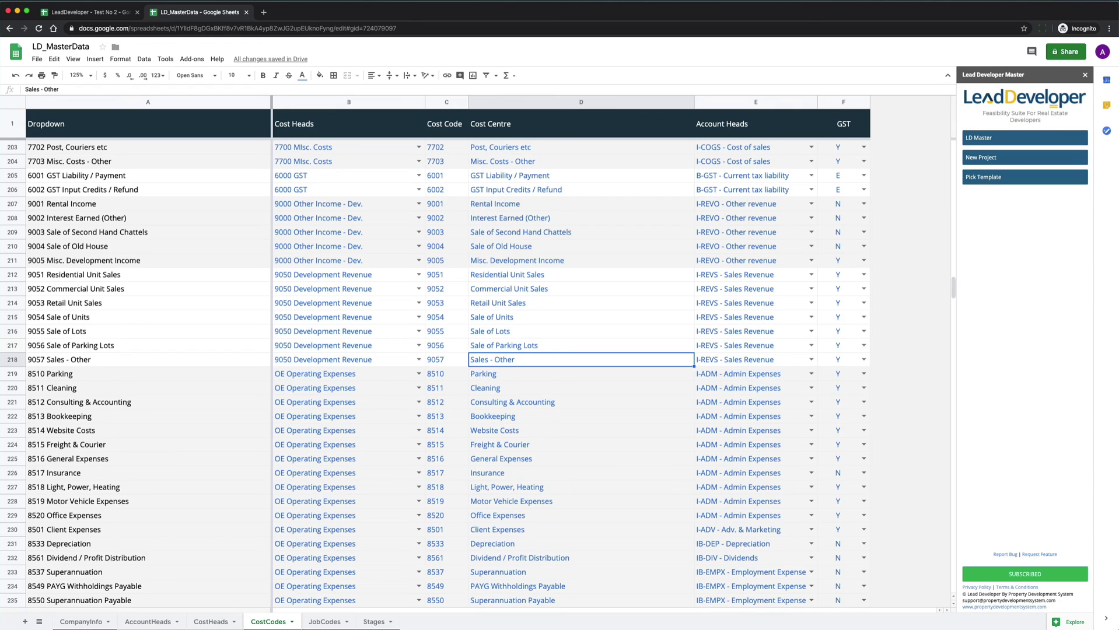
left_click(750, 279)
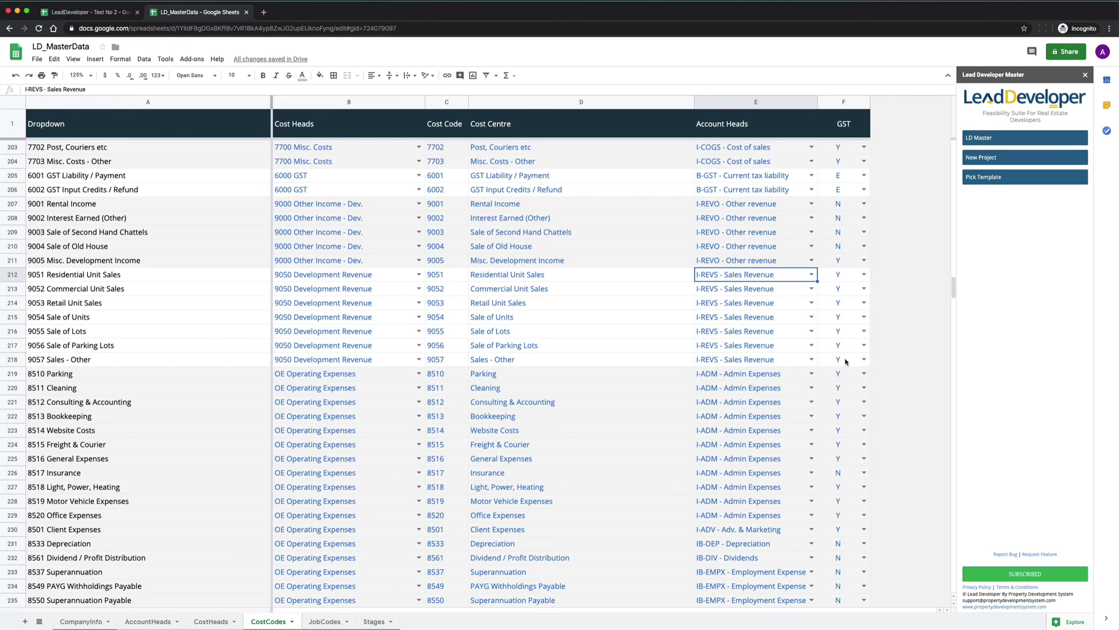
left_click(850, 280)
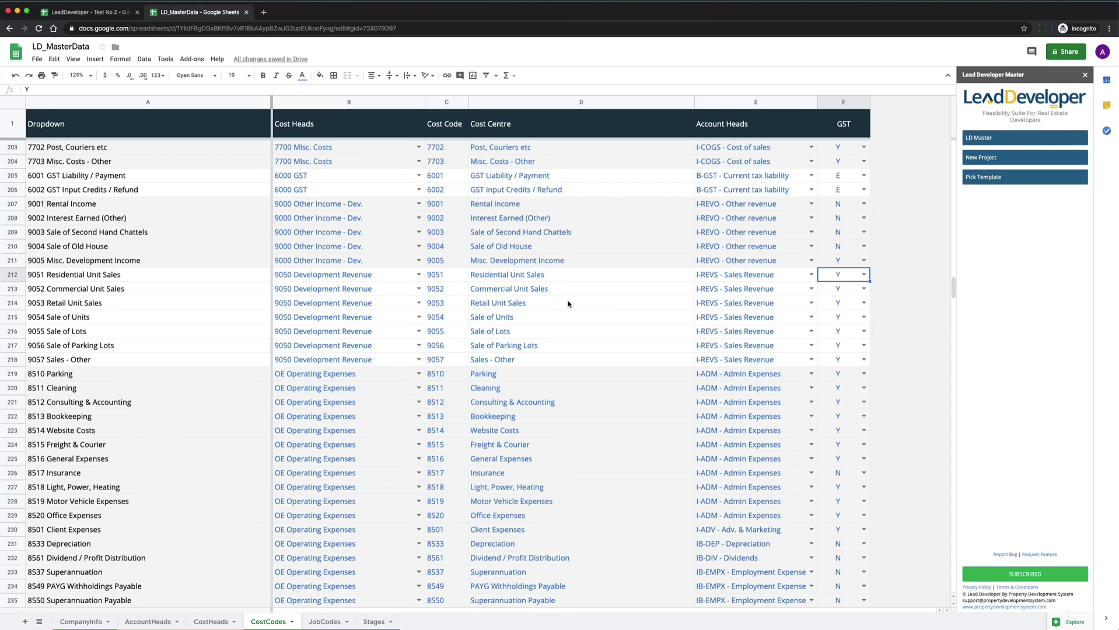
Step: Compare the Unit / Area 1 cost code in LeadDeveloper - Test No 2 with the sales cost centres in LD_MasterData
left_click(87, 17)
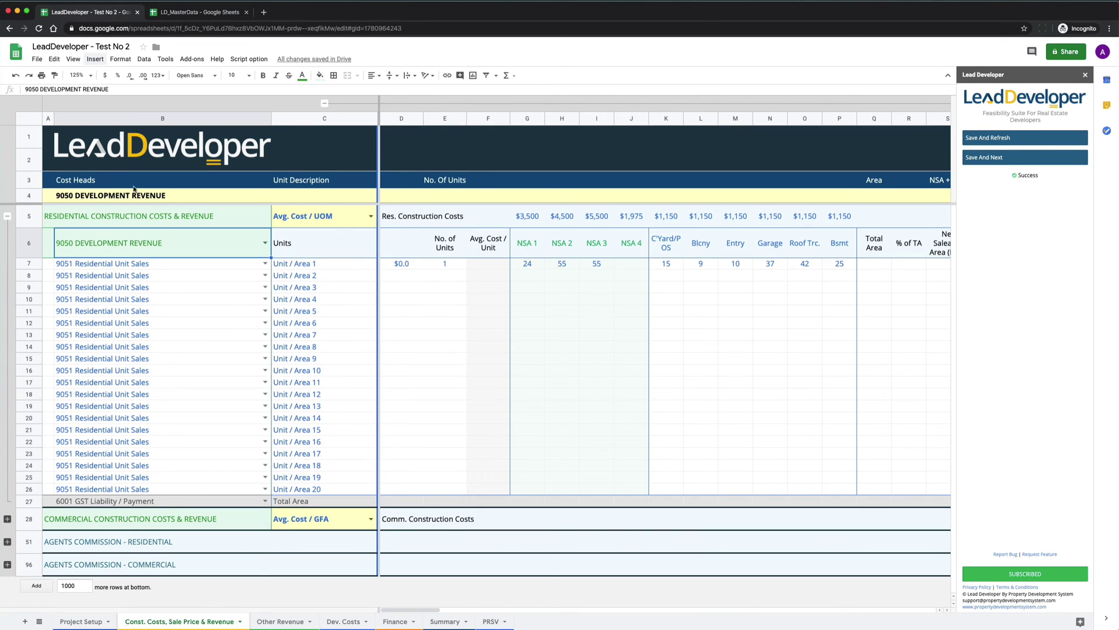
left_click(164, 264)
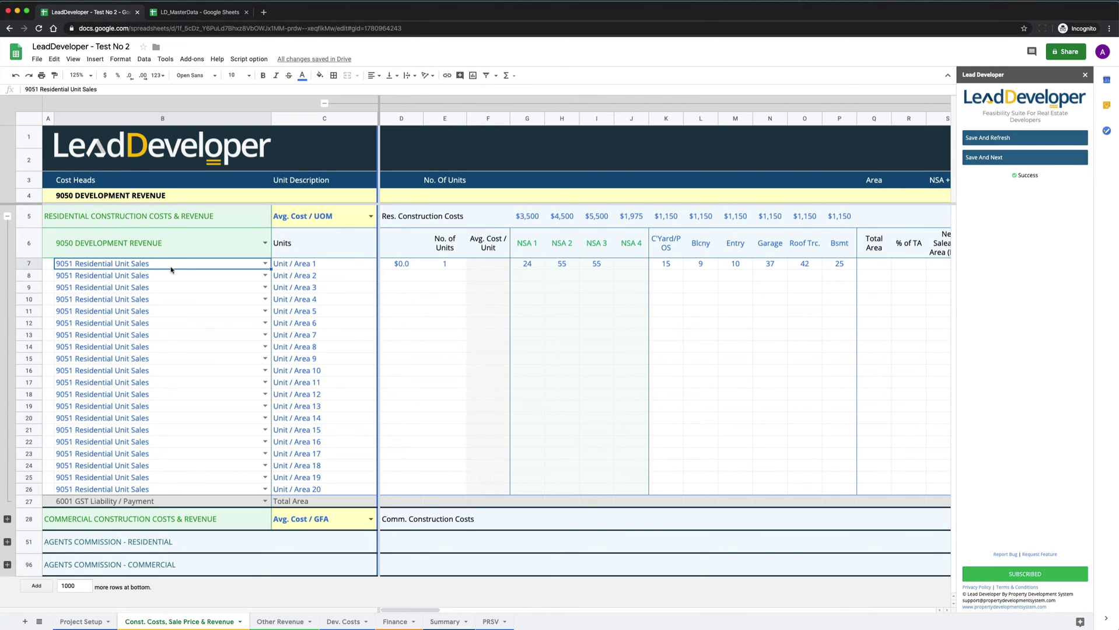
left_click(198, 12)
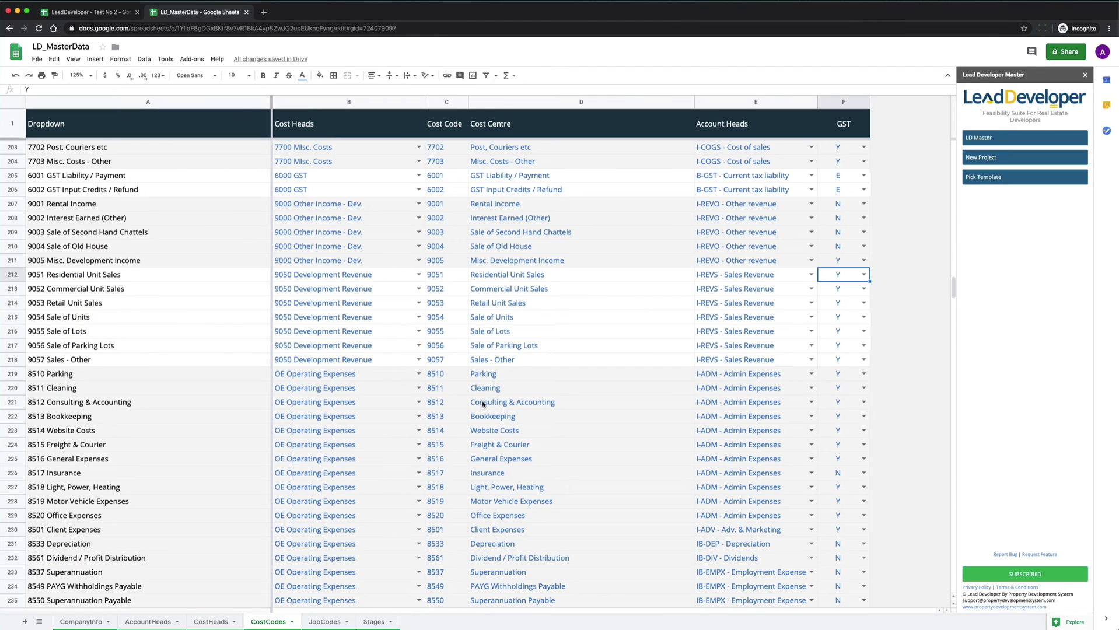
left_click(489, 360)
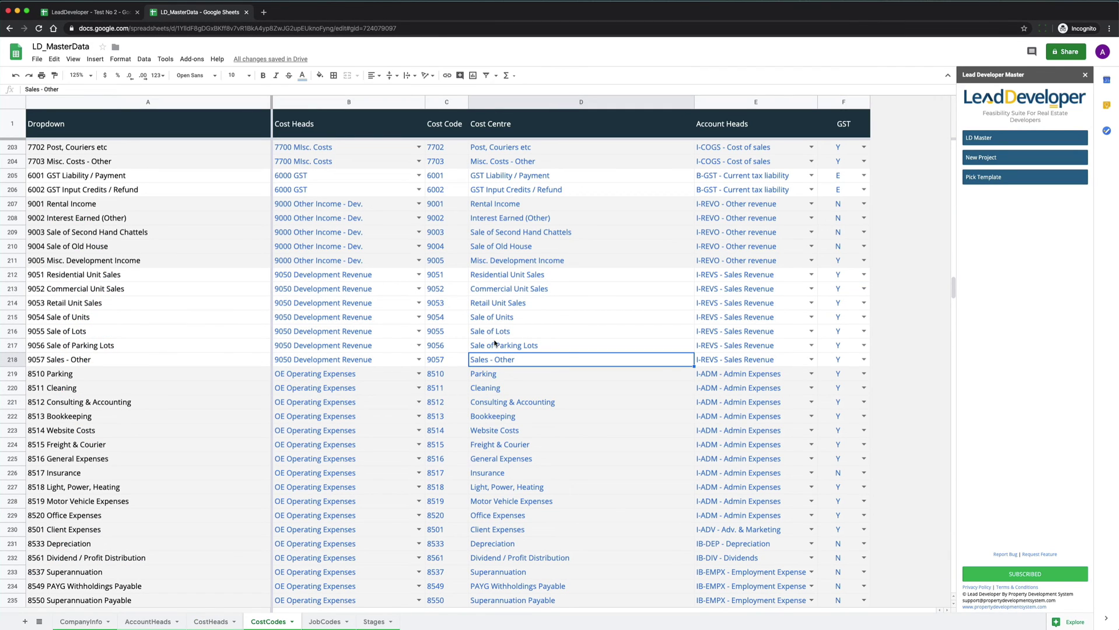
Step: Return to LeadDeveloper - Test No 2 and choose 9051 Residential Unit Sales as the cost code for Unit / Area 1
left_click(111, 15)
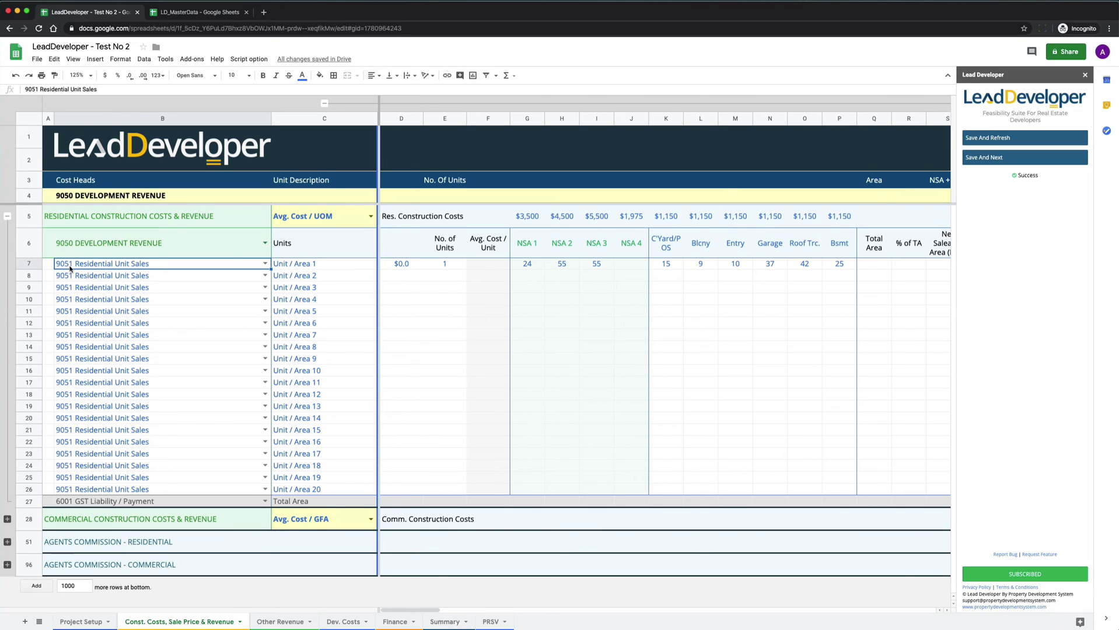
left_click(266, 264)
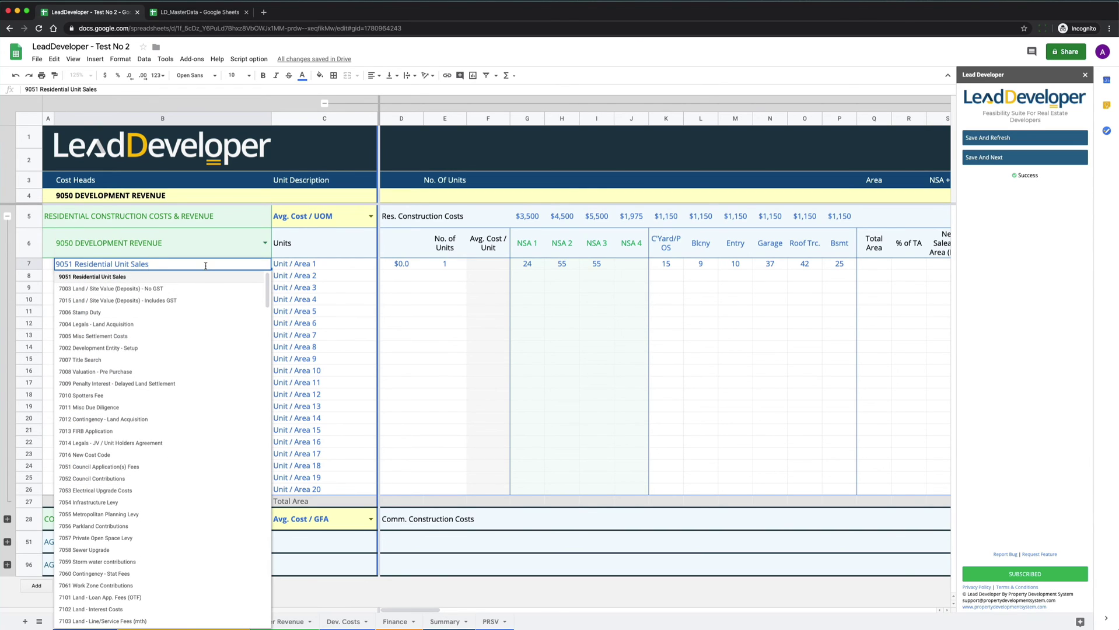
left_click(127, 277)
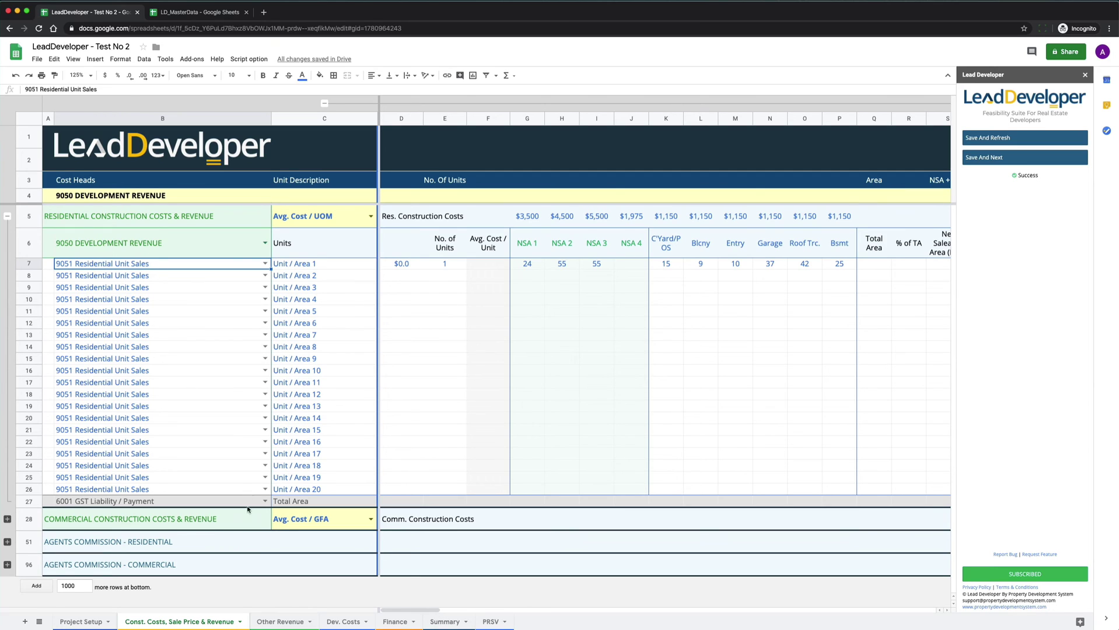
Step: Trace the Total Area row's 6001 GST Liability / Payment code to LD_MasterData and inspect codes 6001 and 6002 and their cost head
left_click(88, 501)
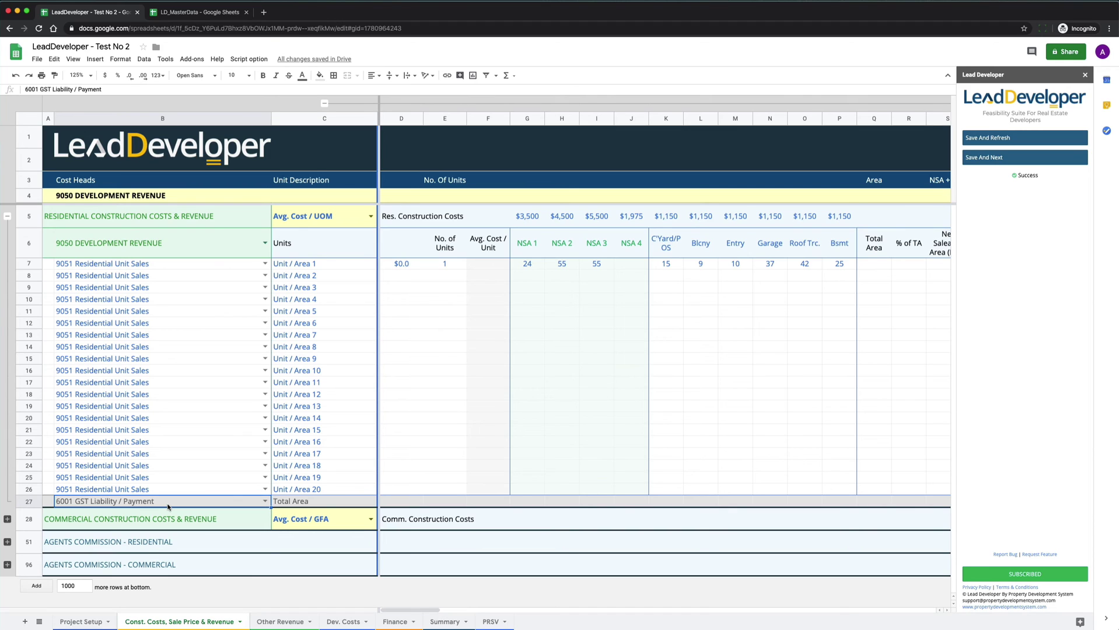
left_click(198, 12)
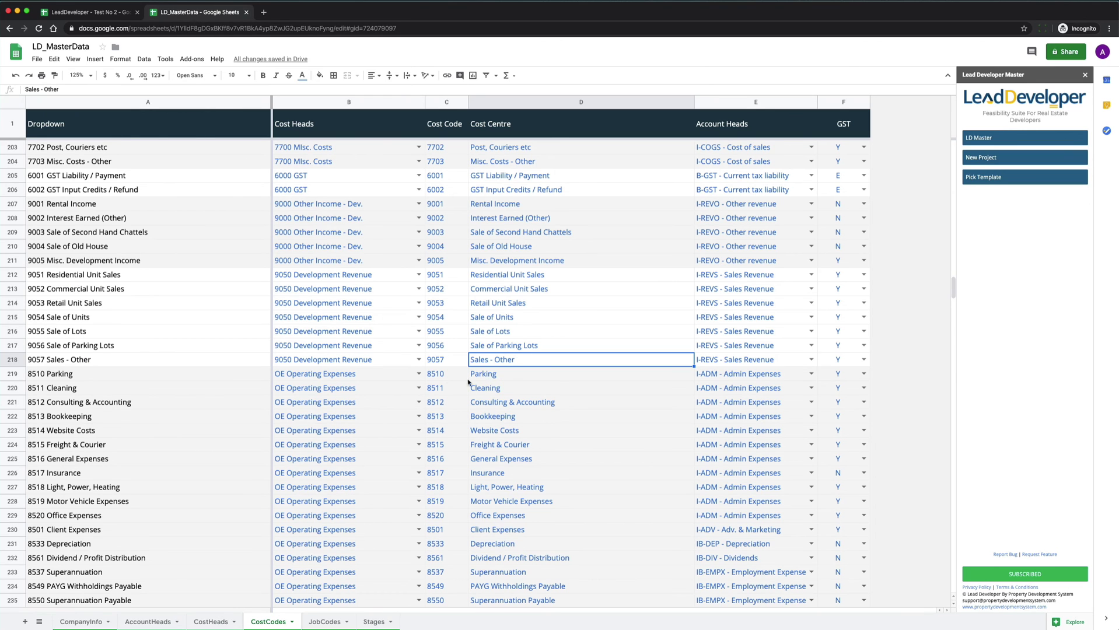
scroll(445, 330, "up", 6)
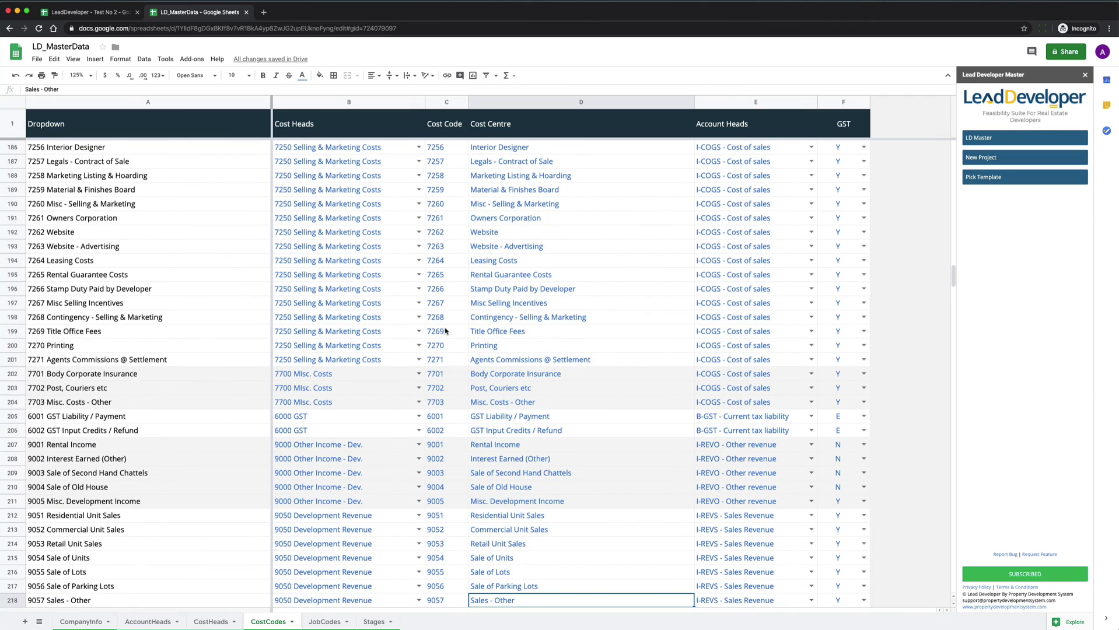
left_click(481, 420)
left_click(447, 420)
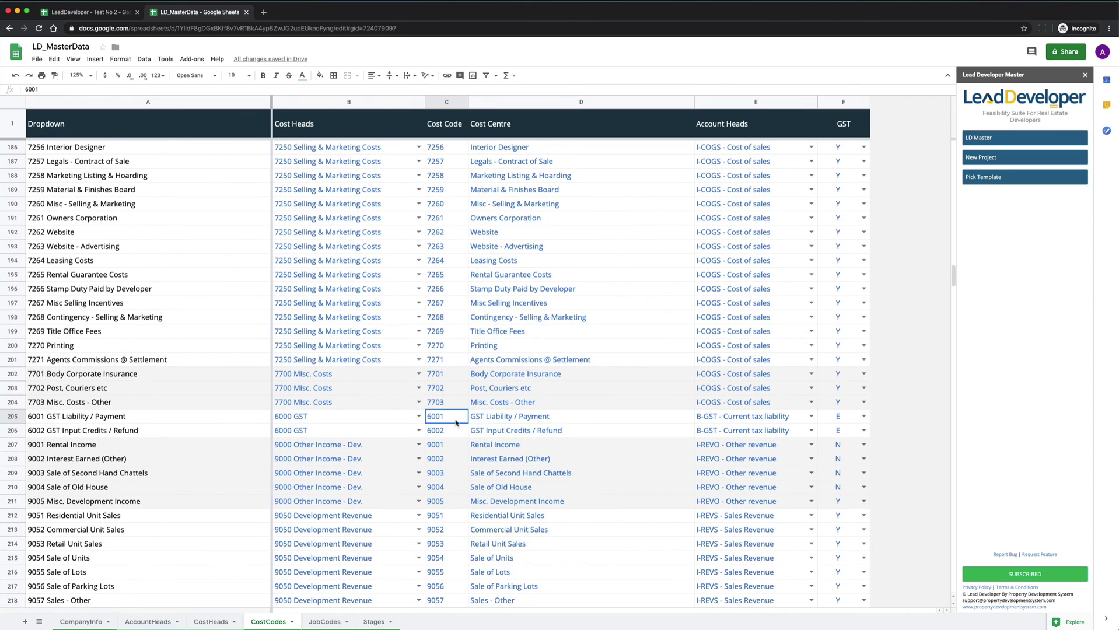
left_click_drag(447, 420, 513, 432)
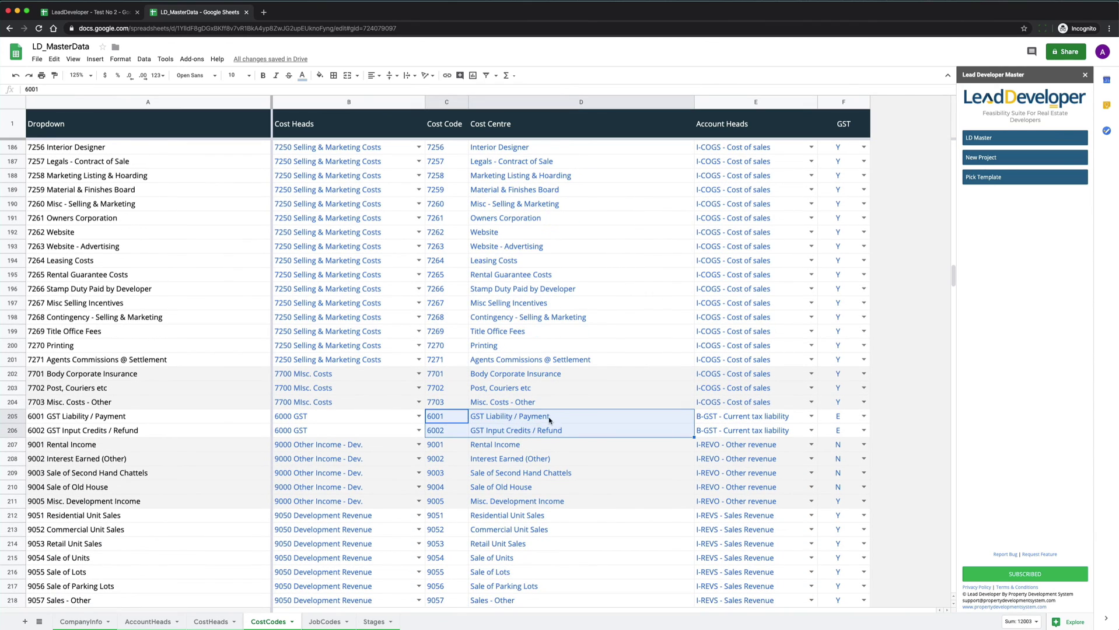
left_click(482, 433)
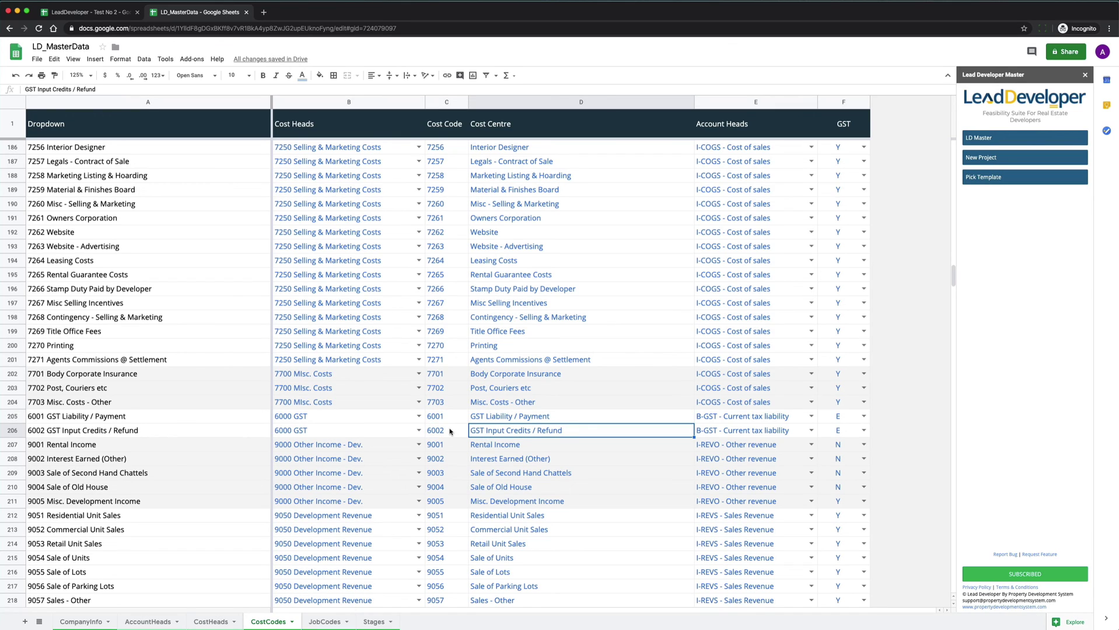
left_click_drag(563, 419, 566, 433)
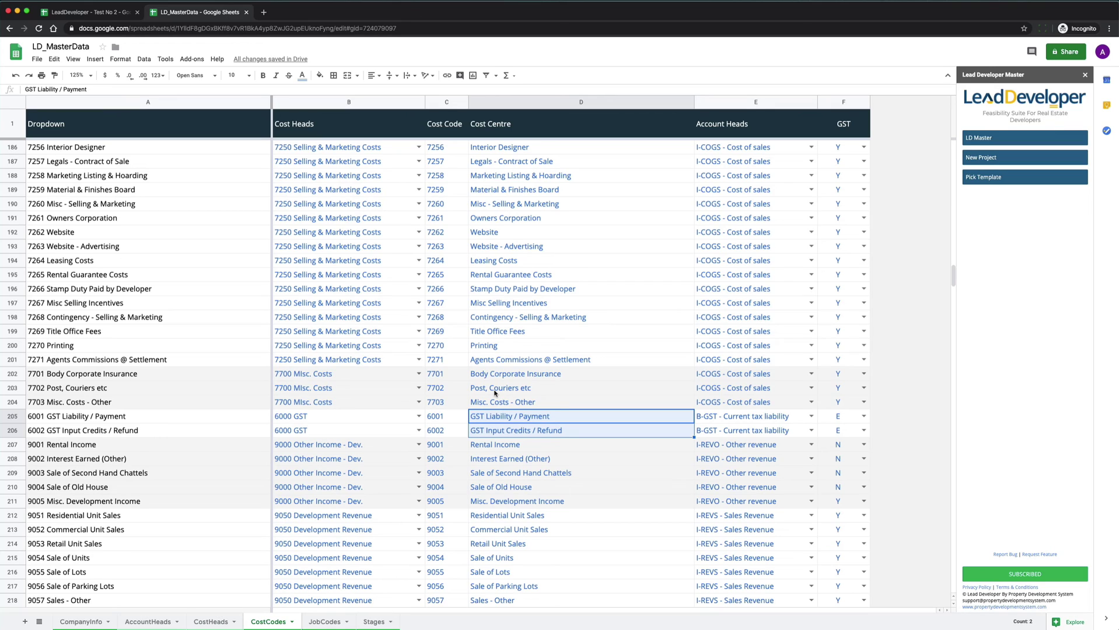
left_click(322, 418)
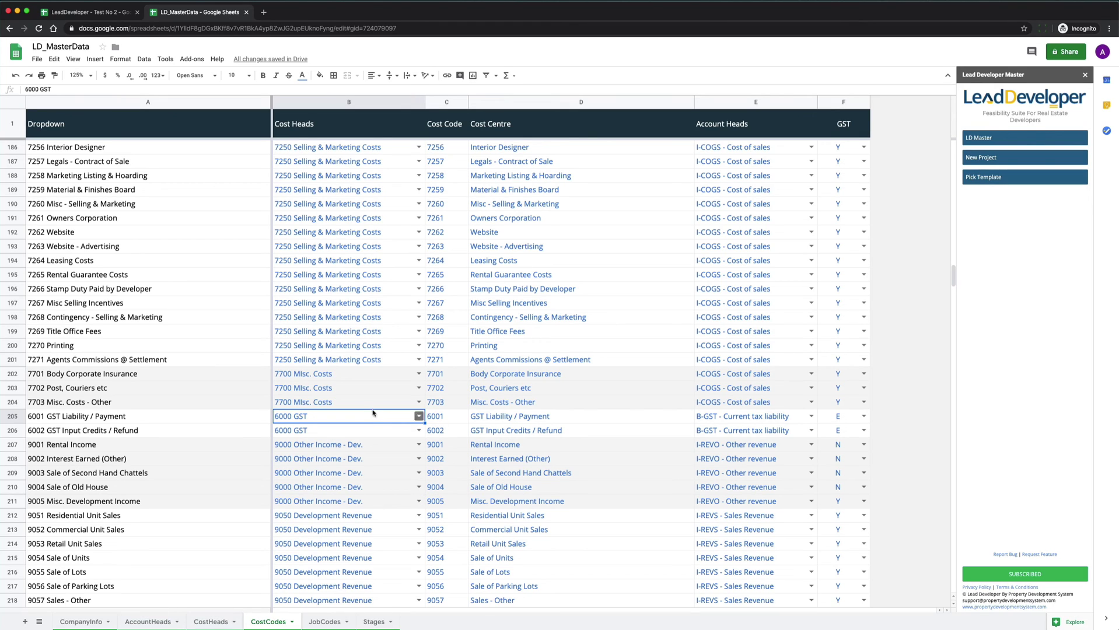
Step: Switch back to LeadDeveloper - Test No 2 and review the residential unit descriptions from Unit / Area 1 downward
left_click(95, 17)
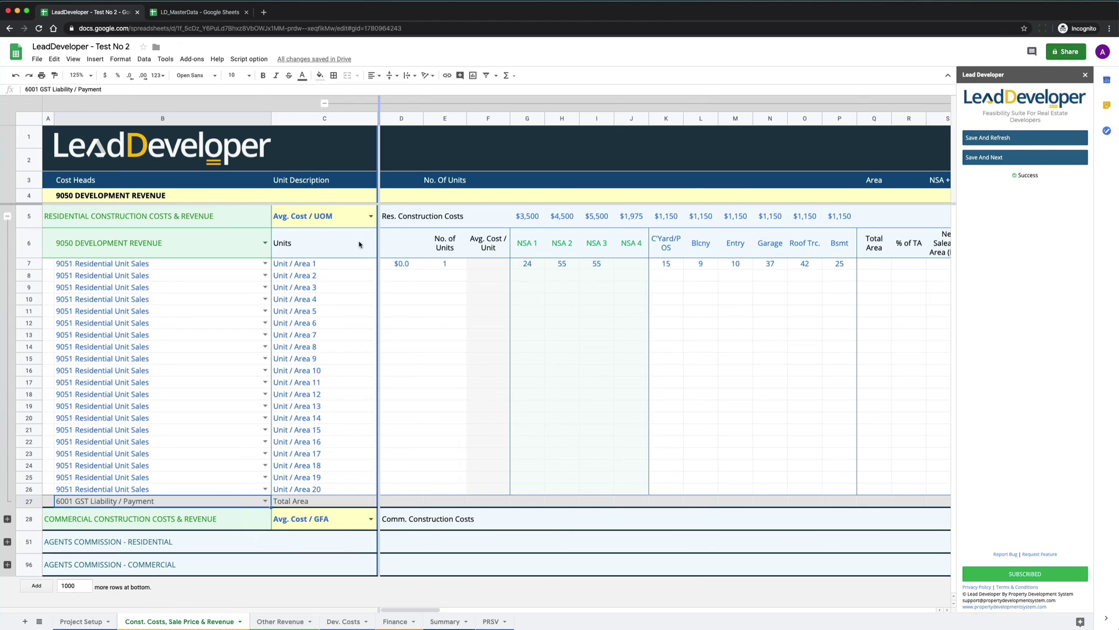
left_click(316, 264)
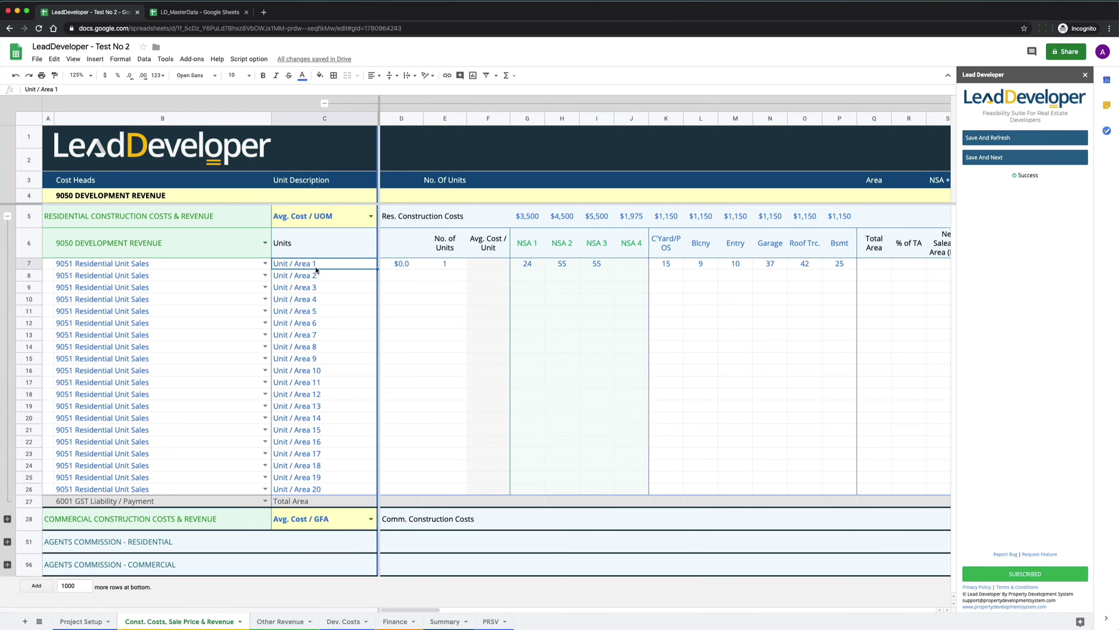
left_click_drag(330, 268, 322, 458)
Step: Try renaming the Unit / Area 5 description as "Unit 5 - 2b 1b" and undo the change
left_click(322, 326)
left_click(327, 314)
double_click(334, 313)
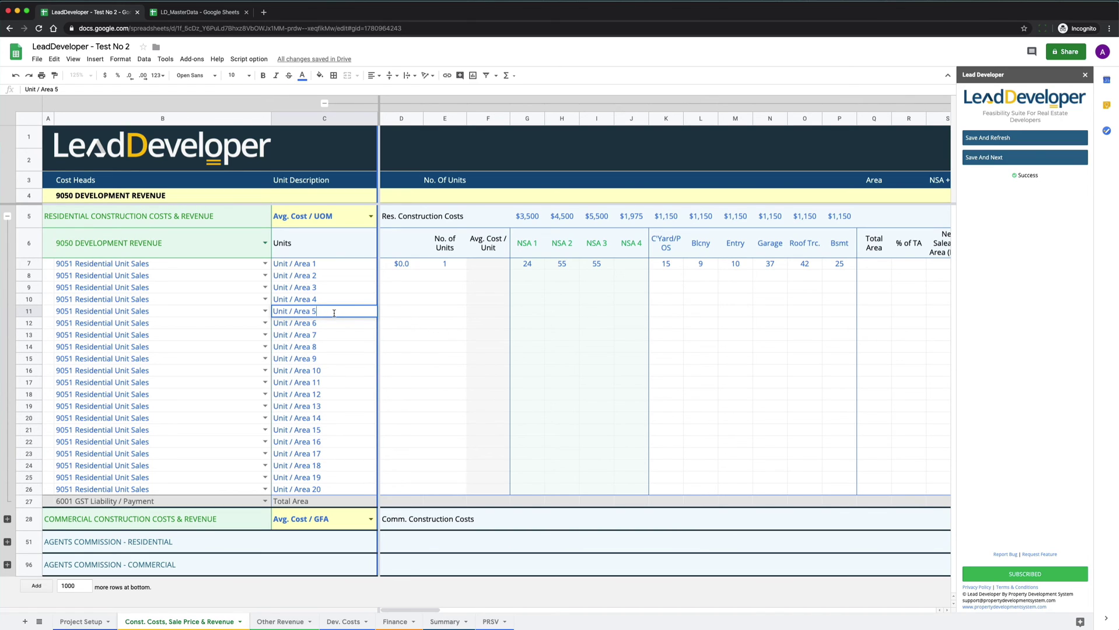
key("BackSpace")
key("BackSpace")
key("BackSpace")
key("BackSpace")
key("BackSpace")
key("BackSpace")
type("5 - 2b 1b")
key("Return")
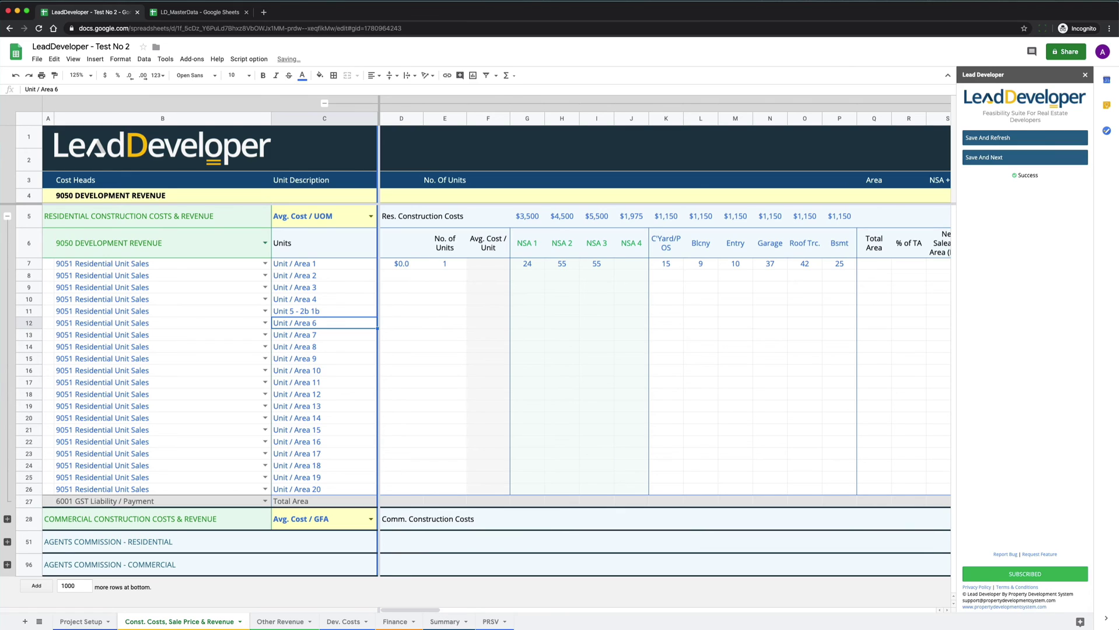
key("Up")
key("super+z")
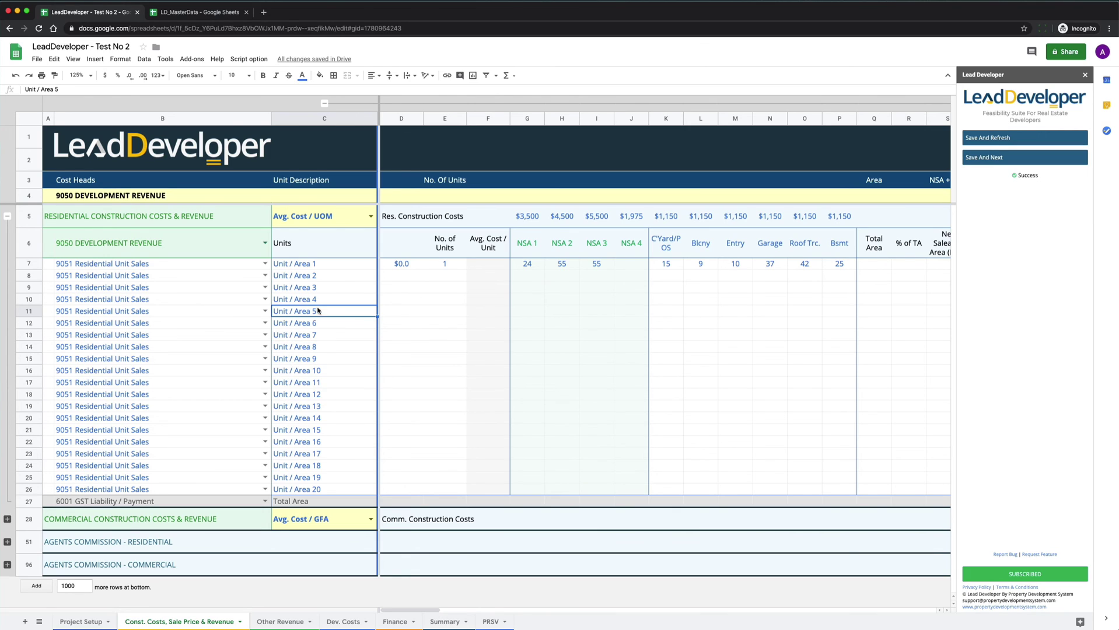
Step: Set the sheet zoom to 90%
left_click(338, 269)
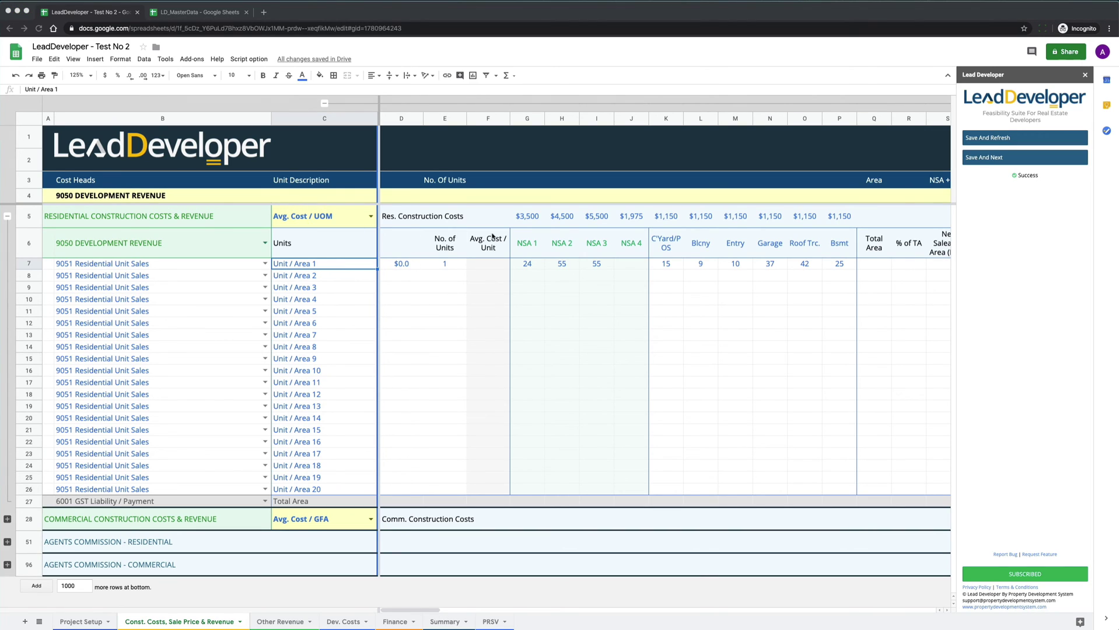
scroll(423, 232, "right", 5)
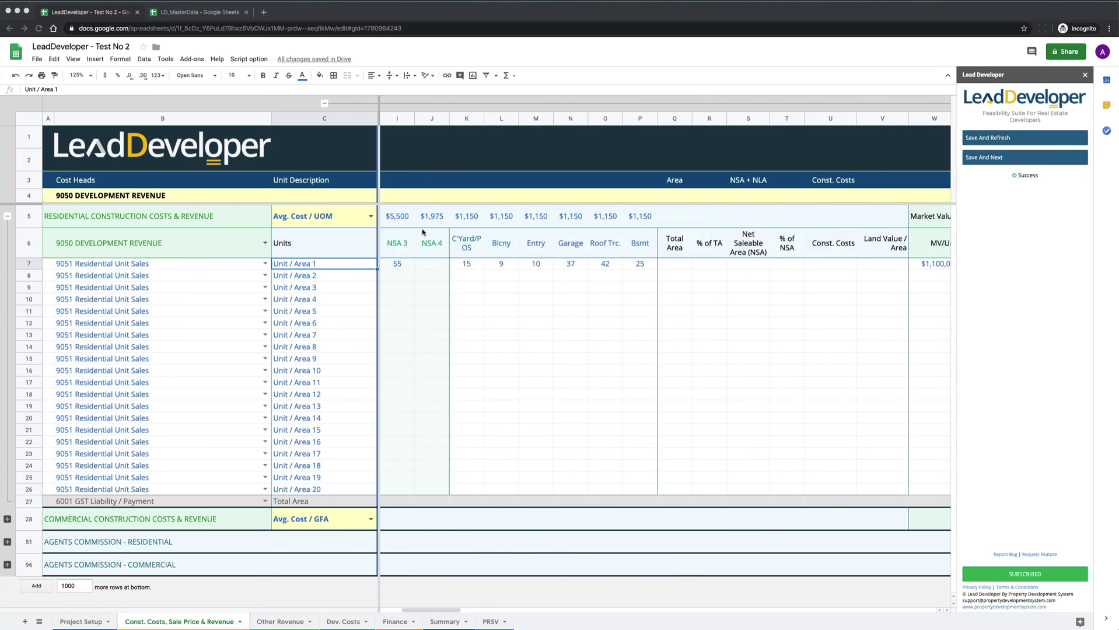
scroll(423, 232, "left", 5)
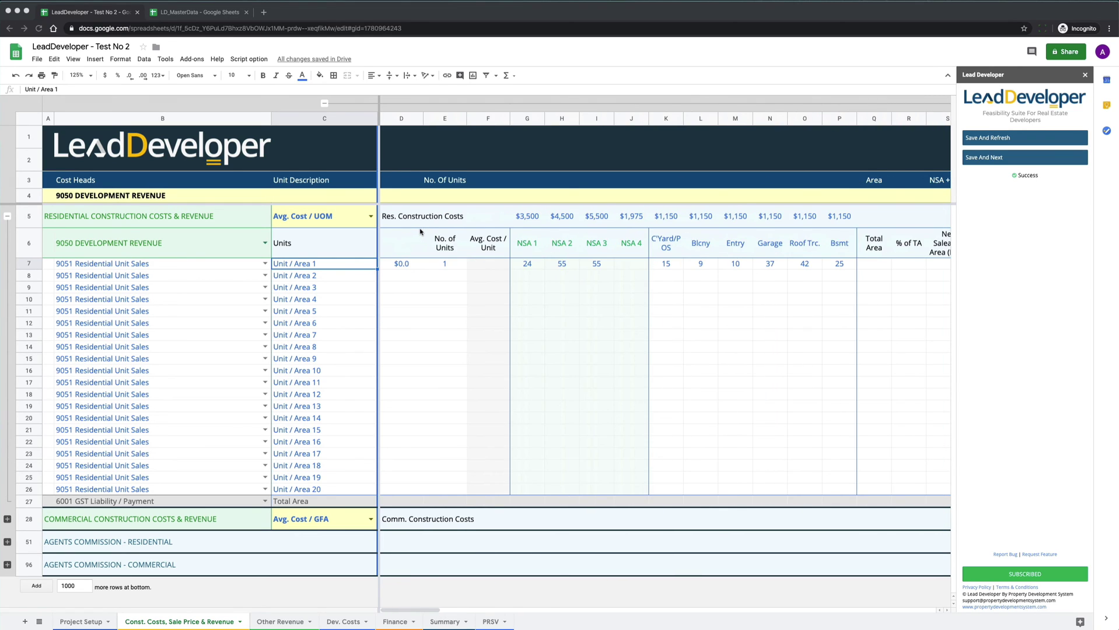
left_click(87, 76)
left_click(79, 121)
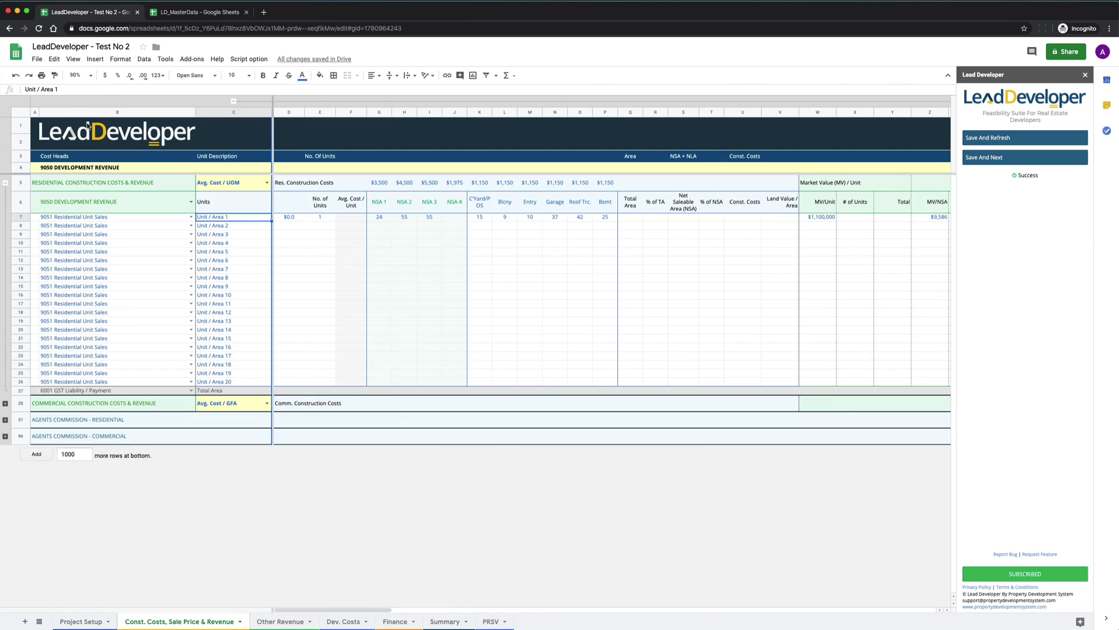
Step: Examine the Res. Construction Costs block from its heading through the Land Value / Area column down to the Unit / Area 20 row
left_click(321, 252)
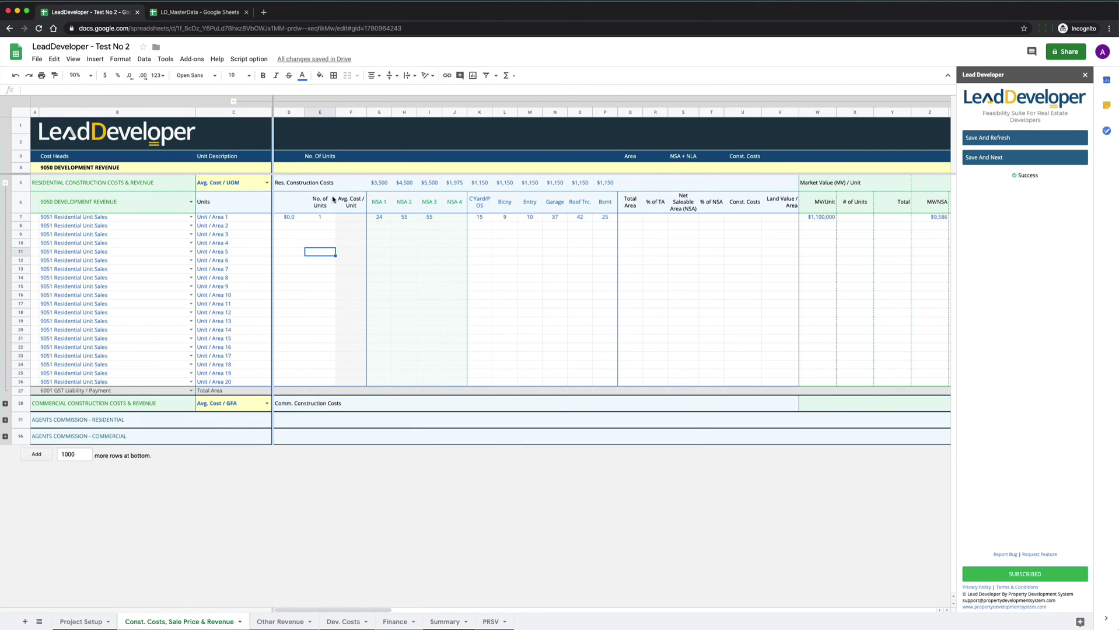
mouse_move(310, 188)
left_mouse_down()
mouse_move(339, 330)
mouse_move(741, 360)
mouse_move(783, 384)
left_mouse_up()
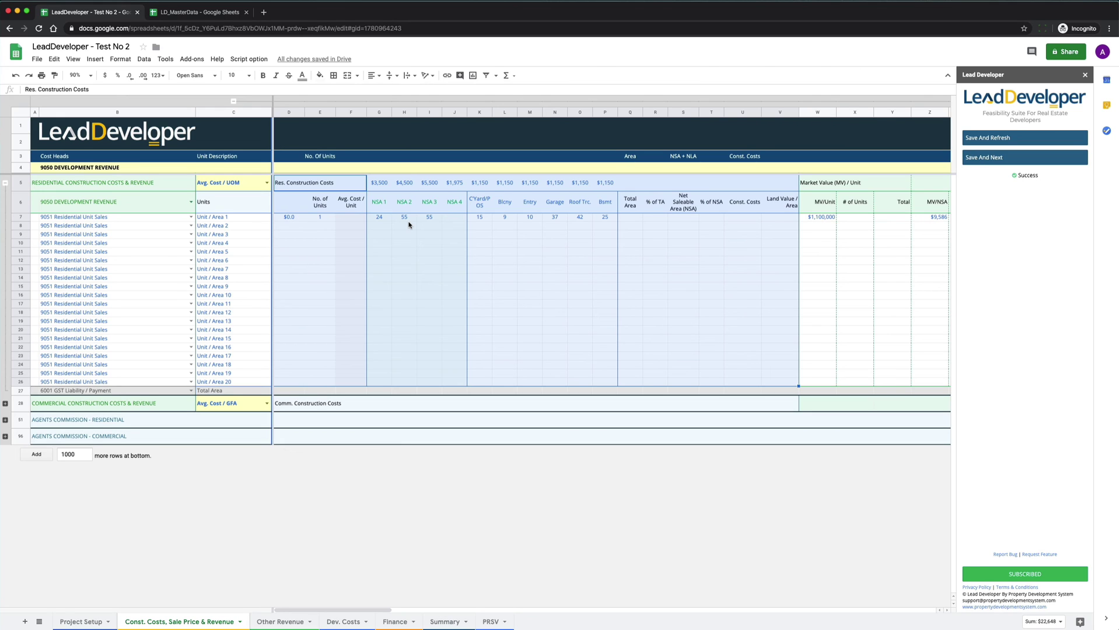
Step: Examine the Market Value / Unit and Summary blocks, the agent's commission columns, the S-Curve forecast settings and the monthly timeline
scroll(409, 224, "right", 10)
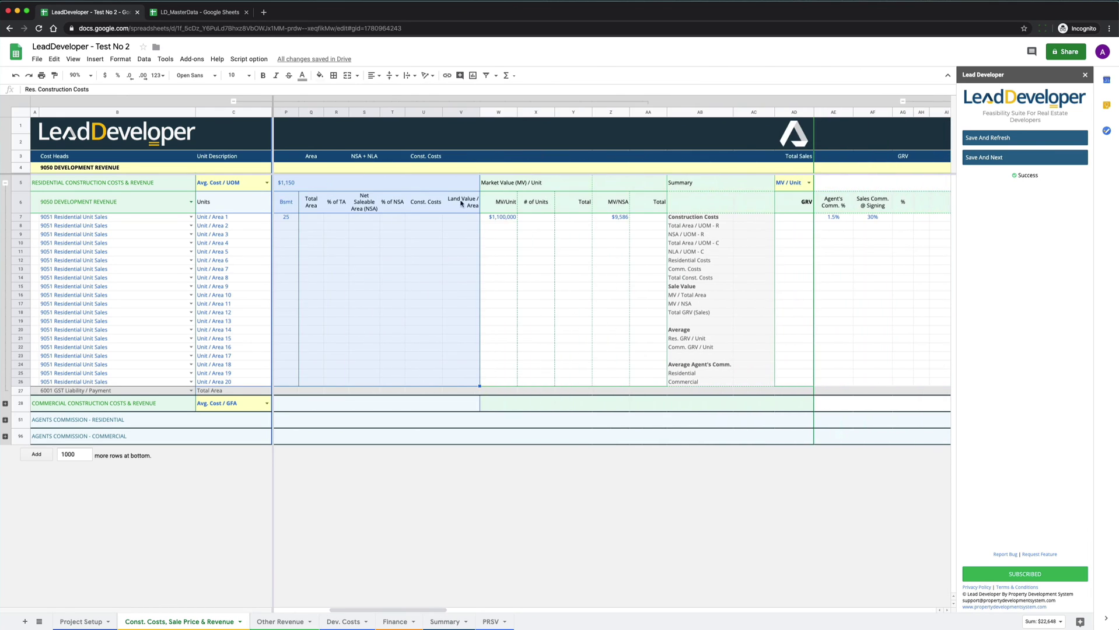
left_click(493, 185)
mouse_move(498, 196)
left_mouse_down()
mouse_move(749, 362)
mouse_move(809, 384)
left_mouse_up()
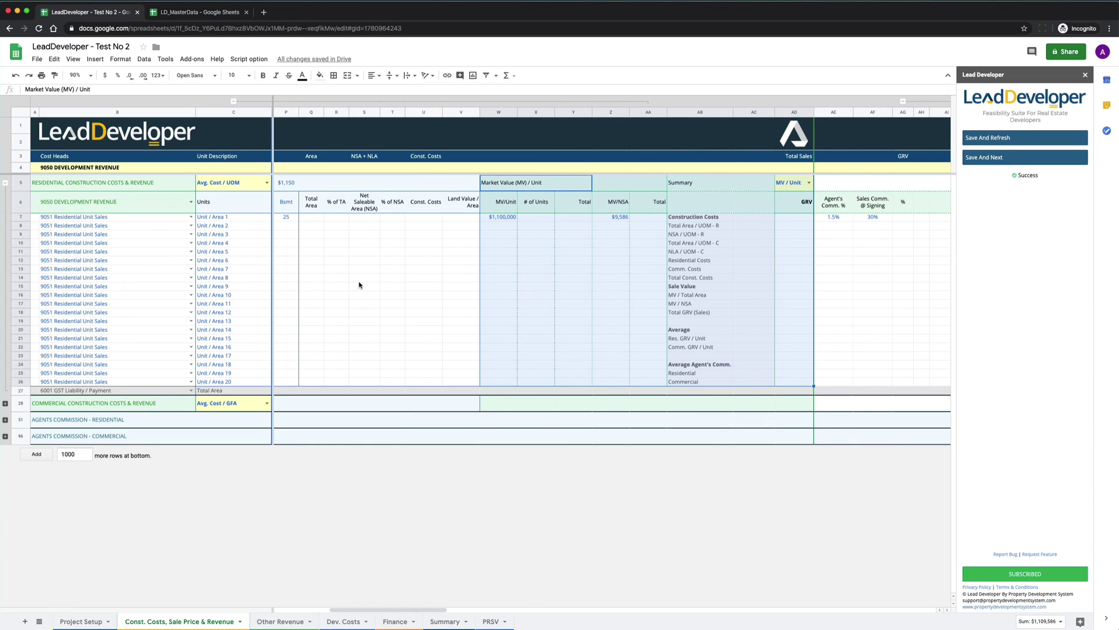
scroll(448, 282, "right", 5)
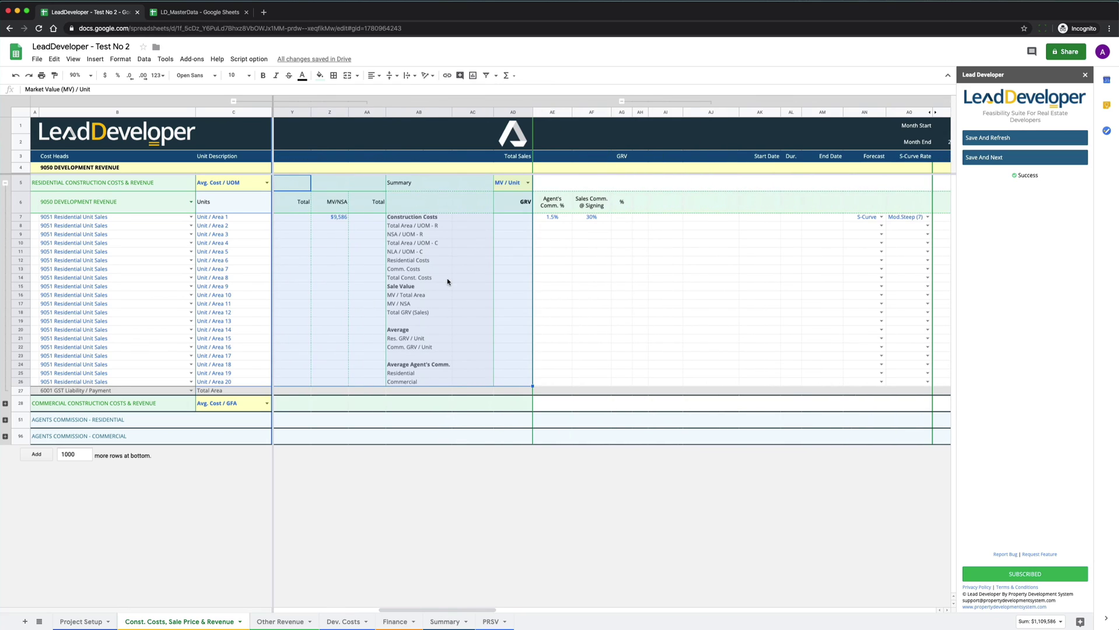
scroll(569, 272, "right", 3)
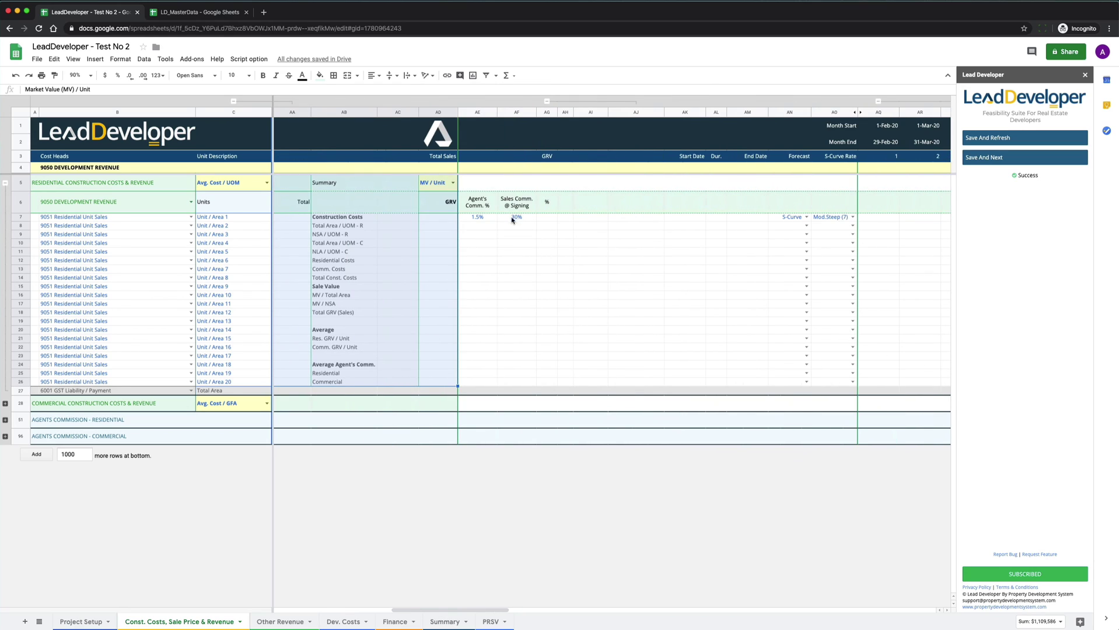
scroll(646, 269, "right", 2)
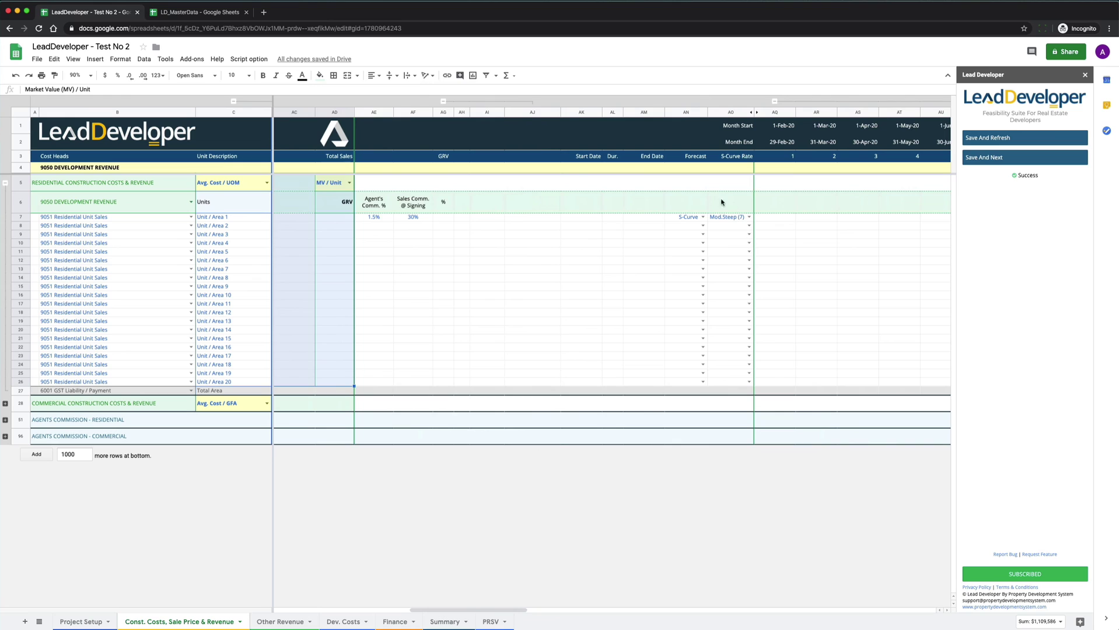
scroll(768, 250, "right", 8)
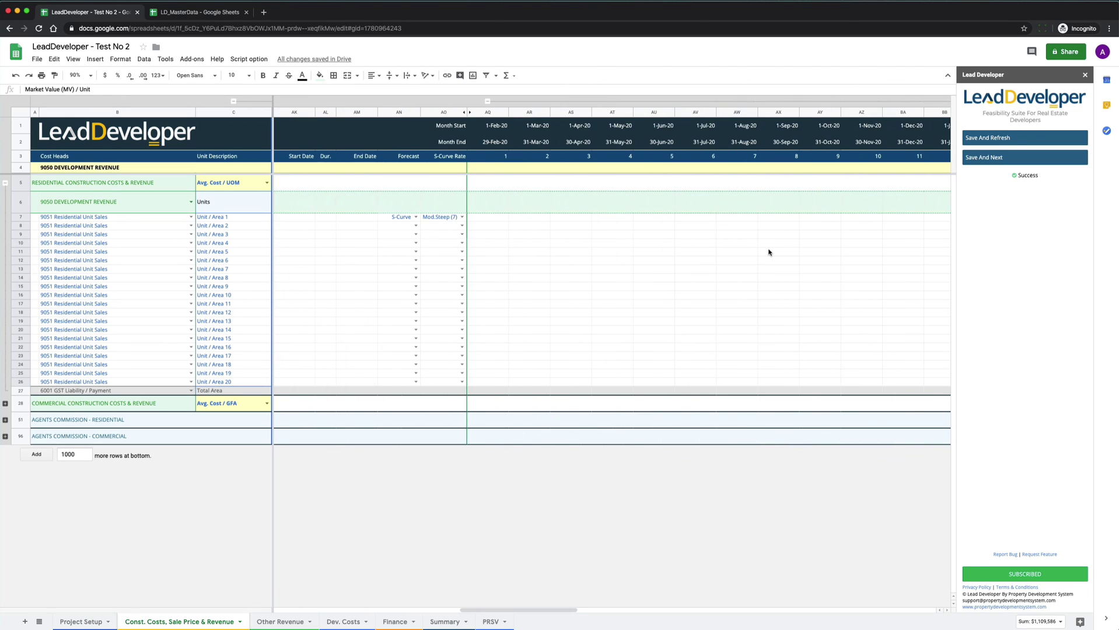
scroll(768, 252, "left", 15)
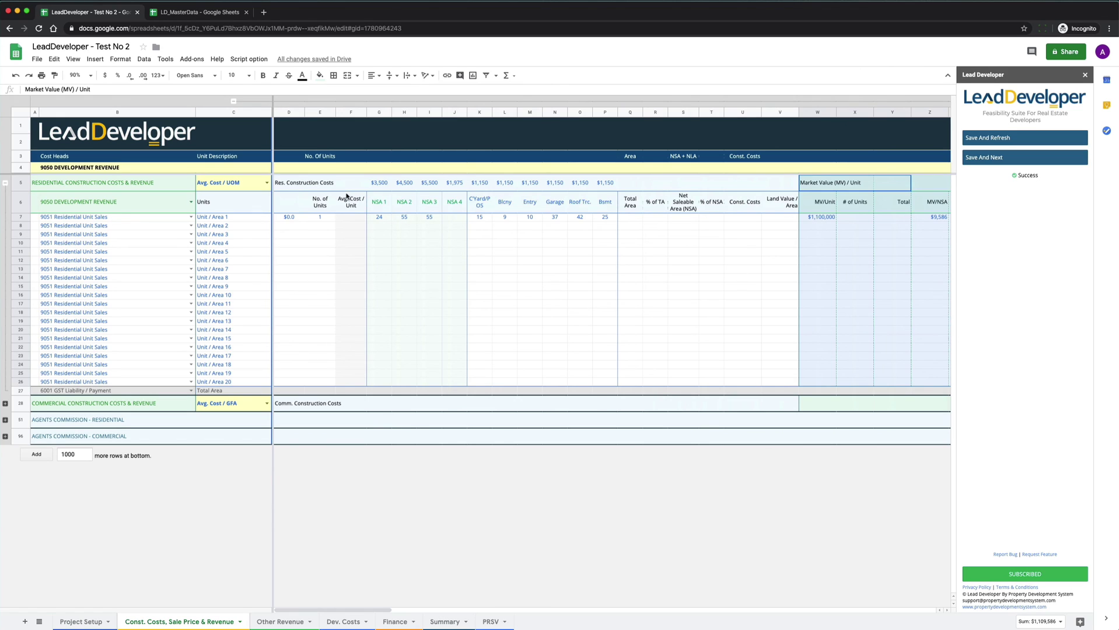
Step: Return to the Res. Construction Costs heading and set the sheet zoom to 125%
left_click(312, 186)
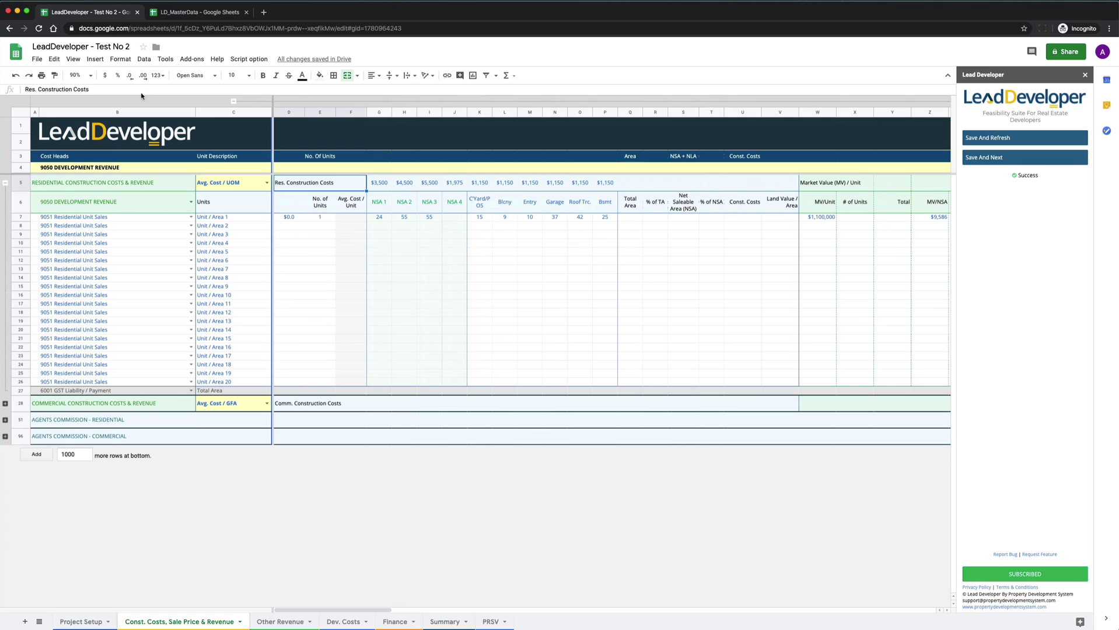
left_click(87, 76)
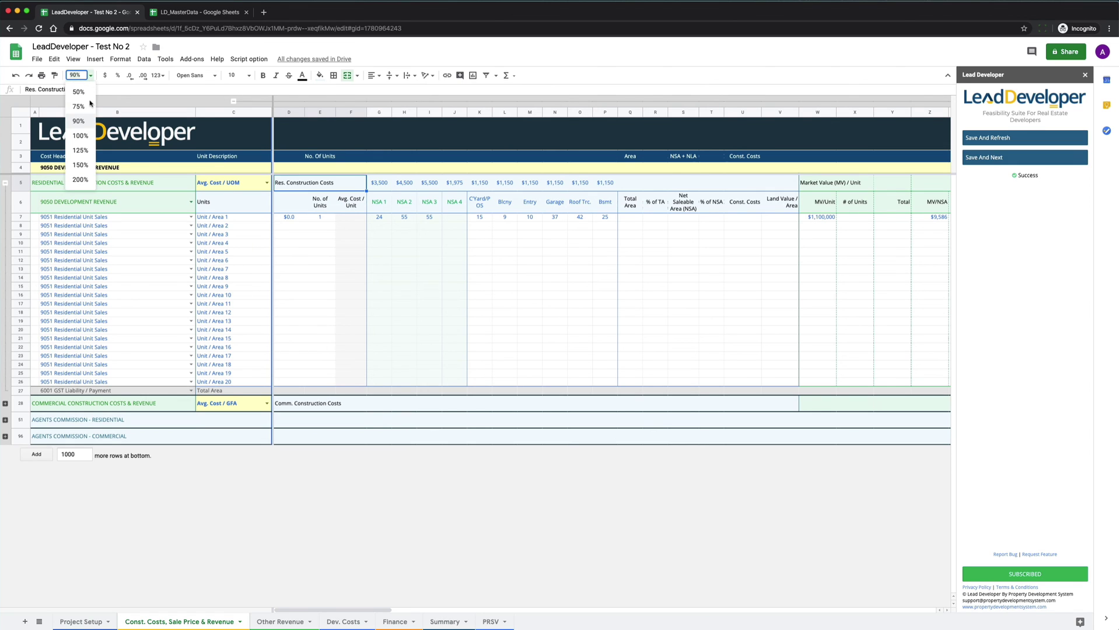
left_click(81, 151)
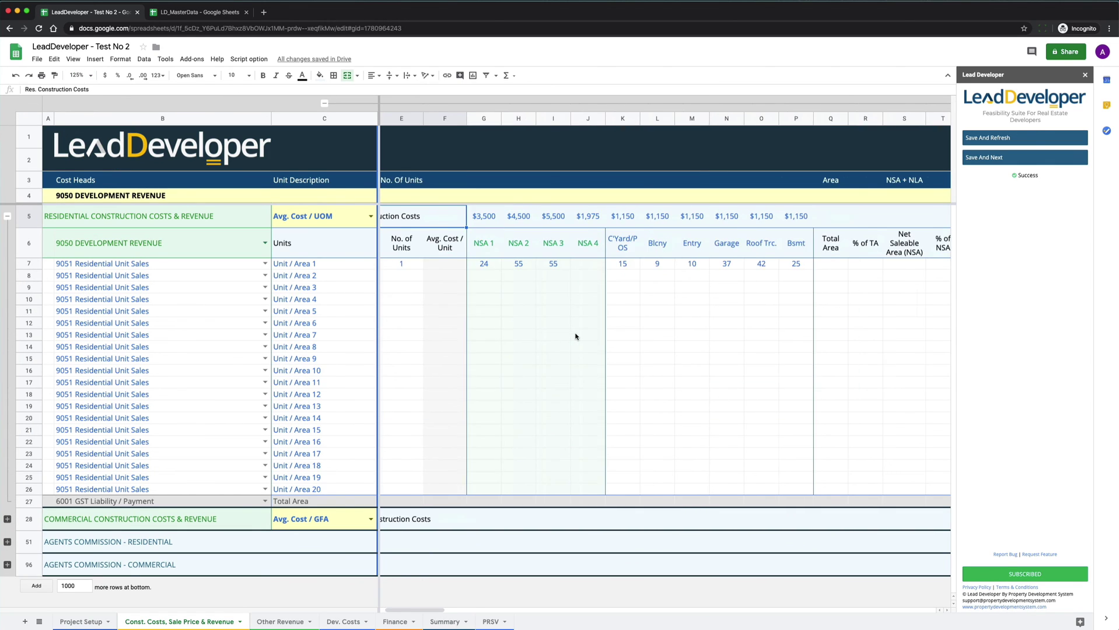
scroll(576, 337, "right", 5)
scroll(575, 337, "left", 7)
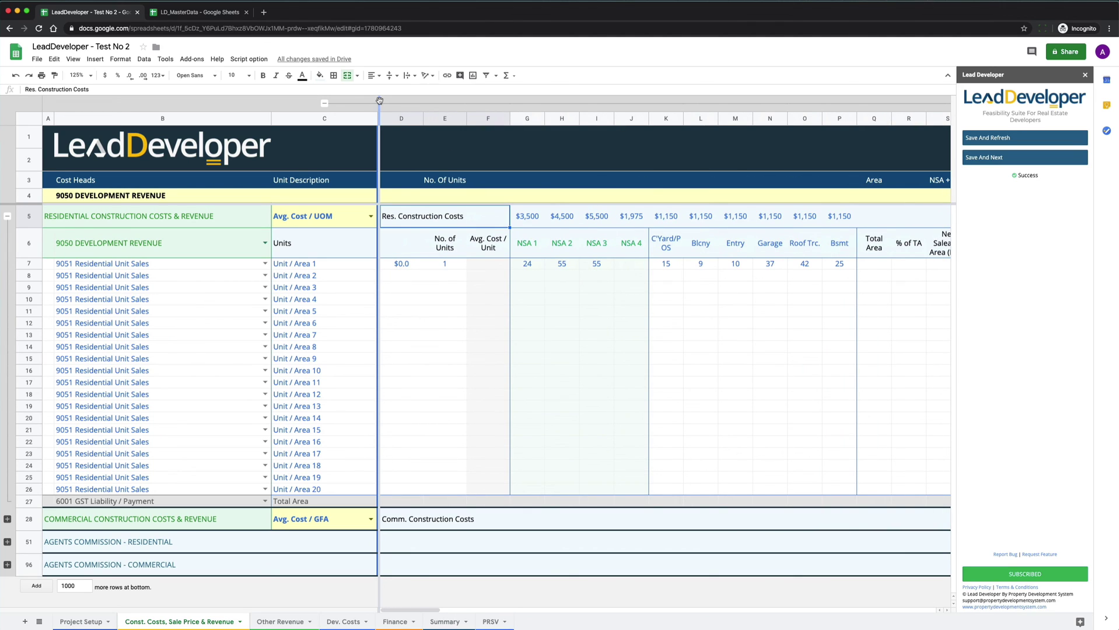
Step: Try freezing the columns only through column B and restore the freeze through column C
left_click_drag(379, 100, 265, 113)
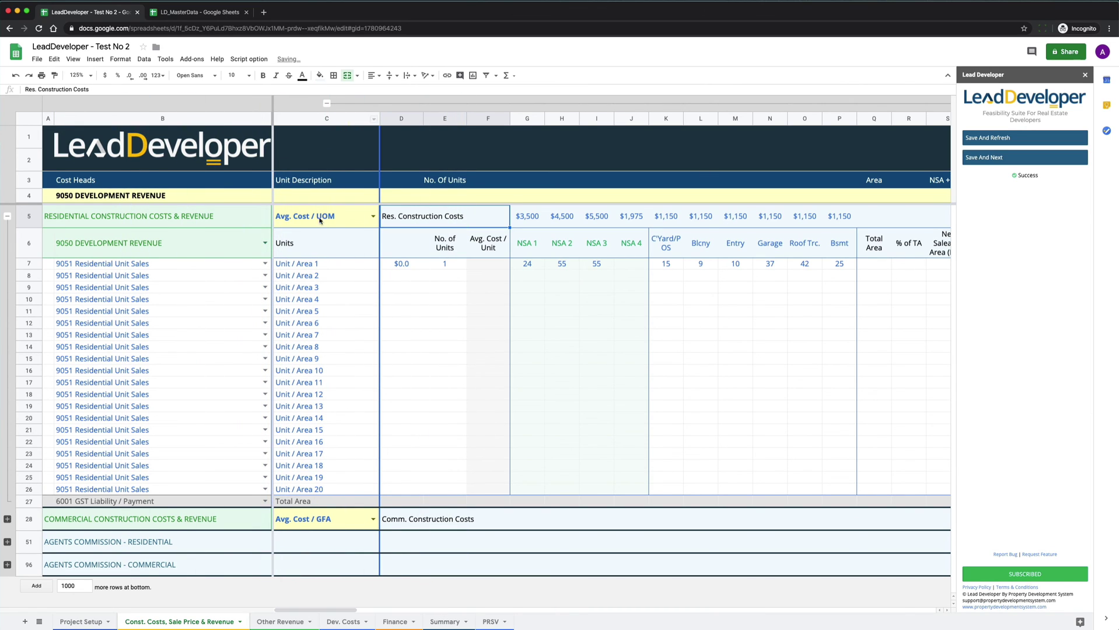
scroll(455, 299, "right", 5)
scroll(455, 299, "right", 5)
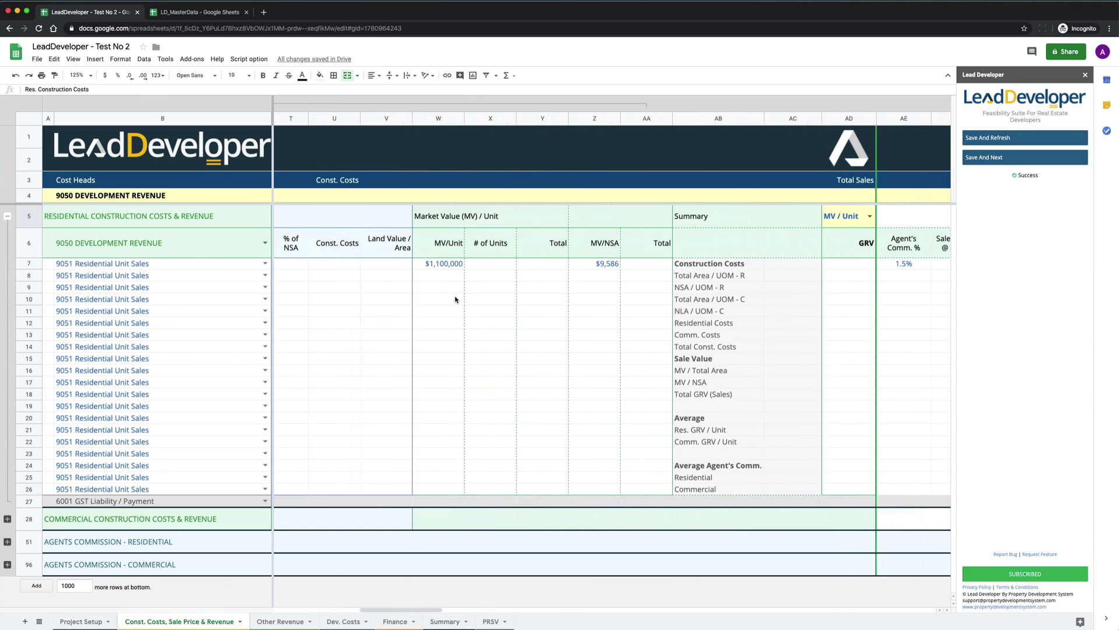
scroll(455, 299, "left", 10)
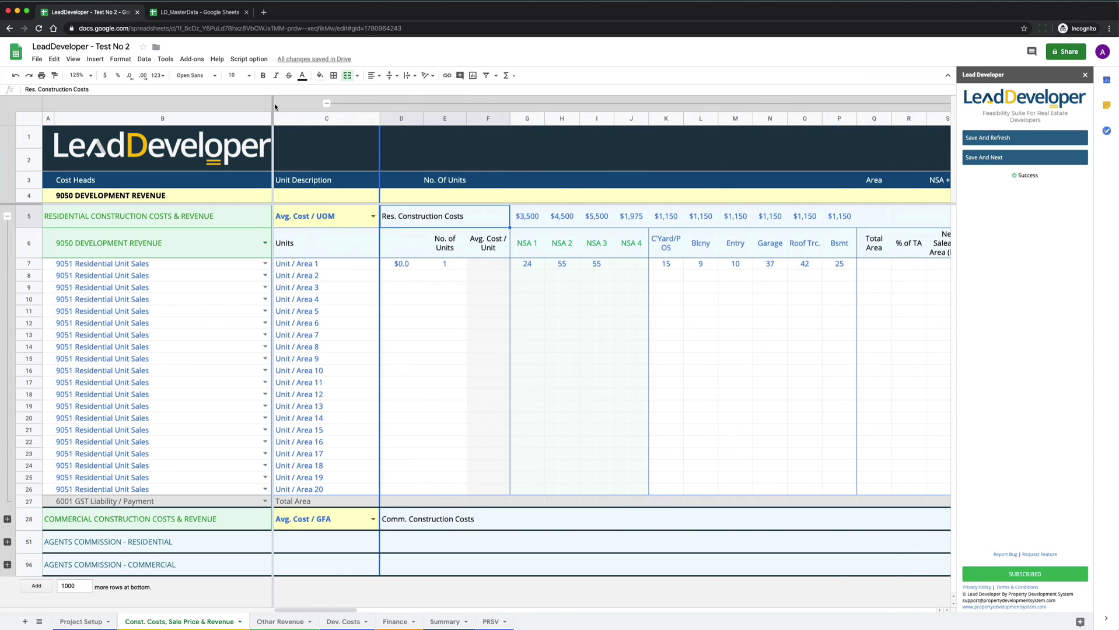
left_click_drag(273, 104, 379, 105)
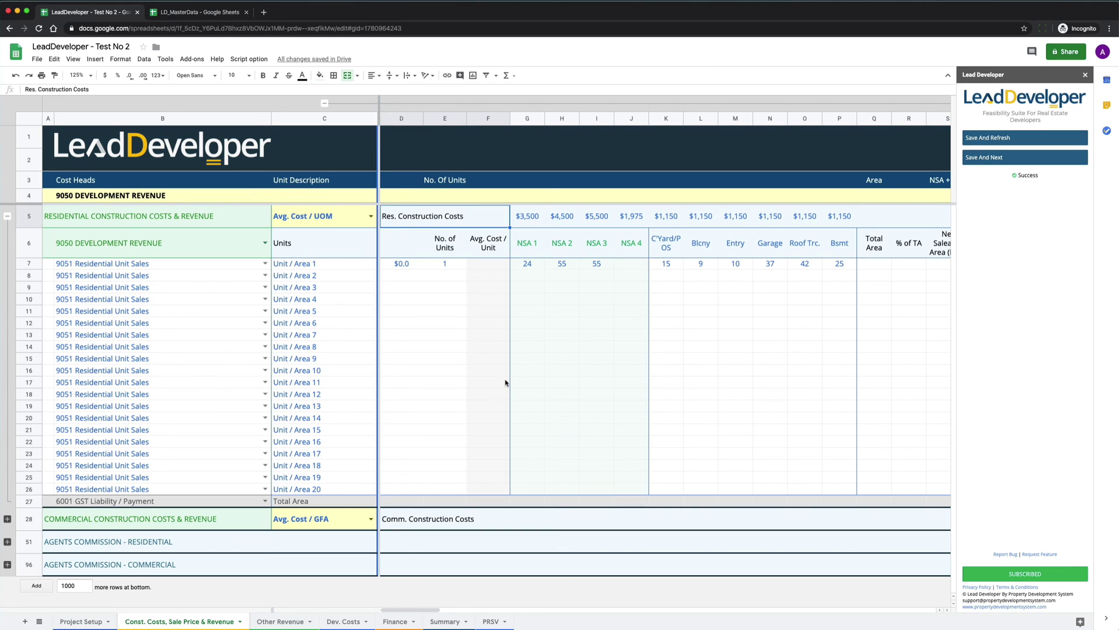
Step: Collapse the construction cost and market value column group, expand it again, and select the Unit / Area 1 cost cell
left_click(458, 313)
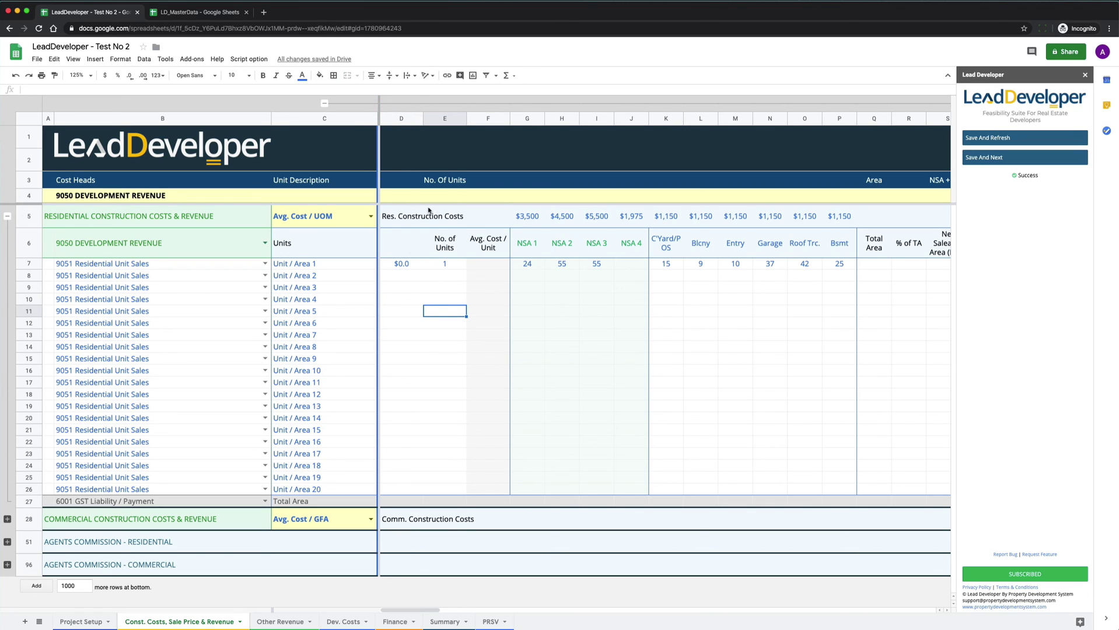
left_click(325, 103)
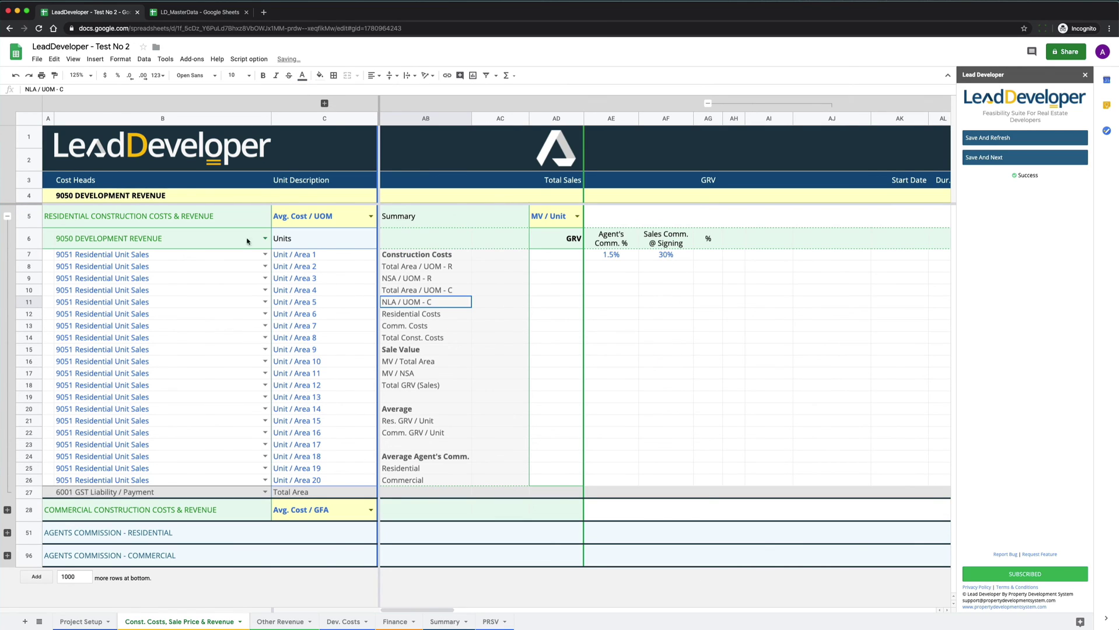
left_click(325, 104)
left_click(409, 290)
left_click(400, 267)
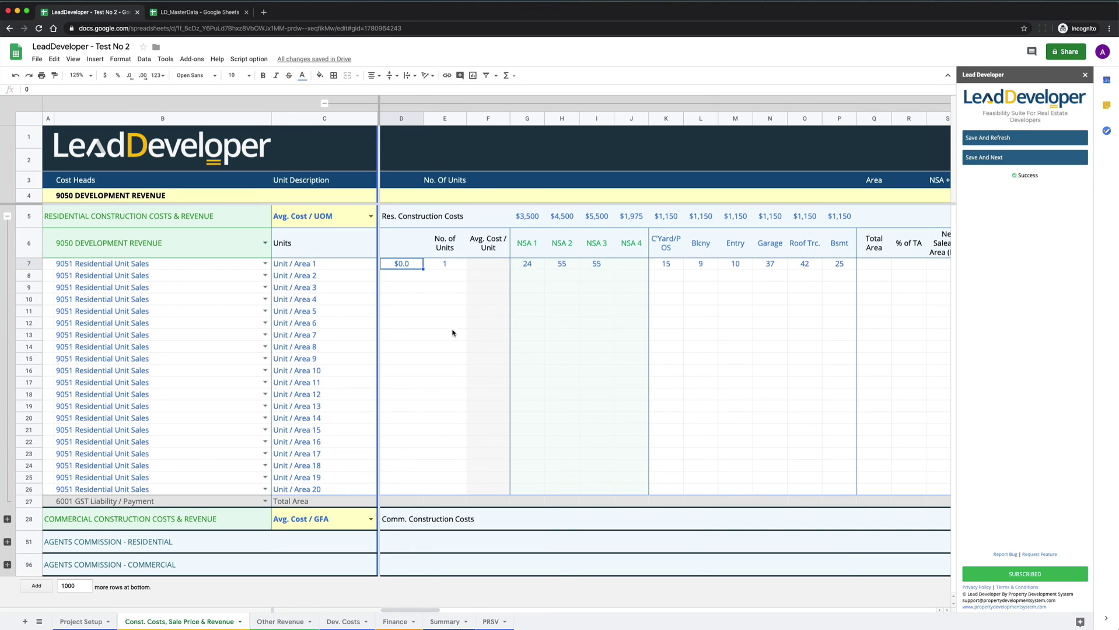
Step: Set the residential construction cost method to Avg. Cost / Unit
left_click(332, 225)
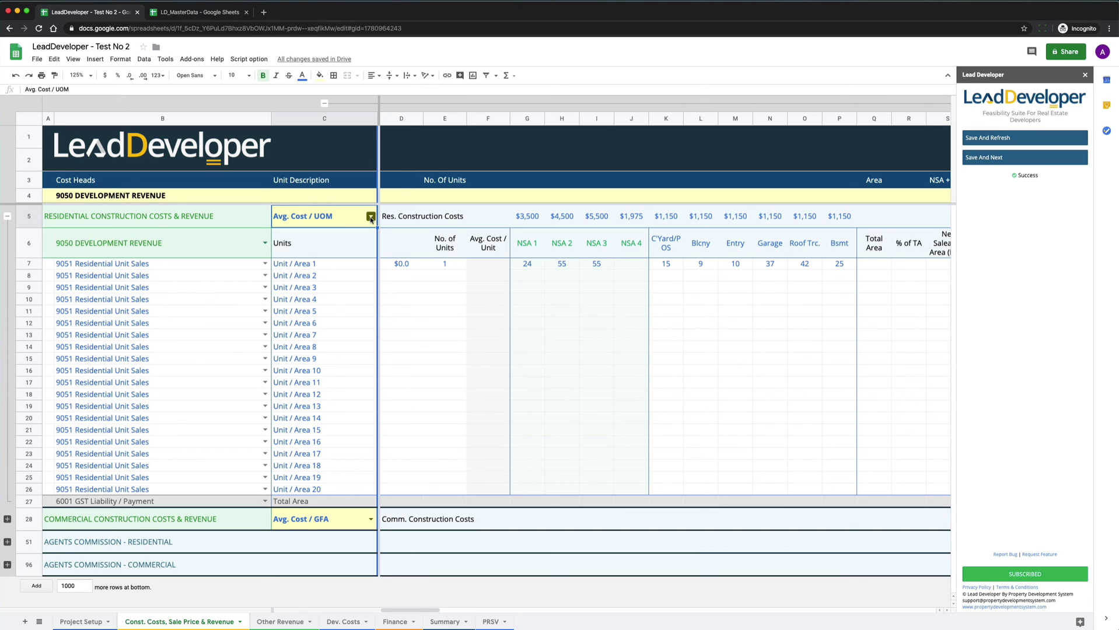
left_click(371, 218)
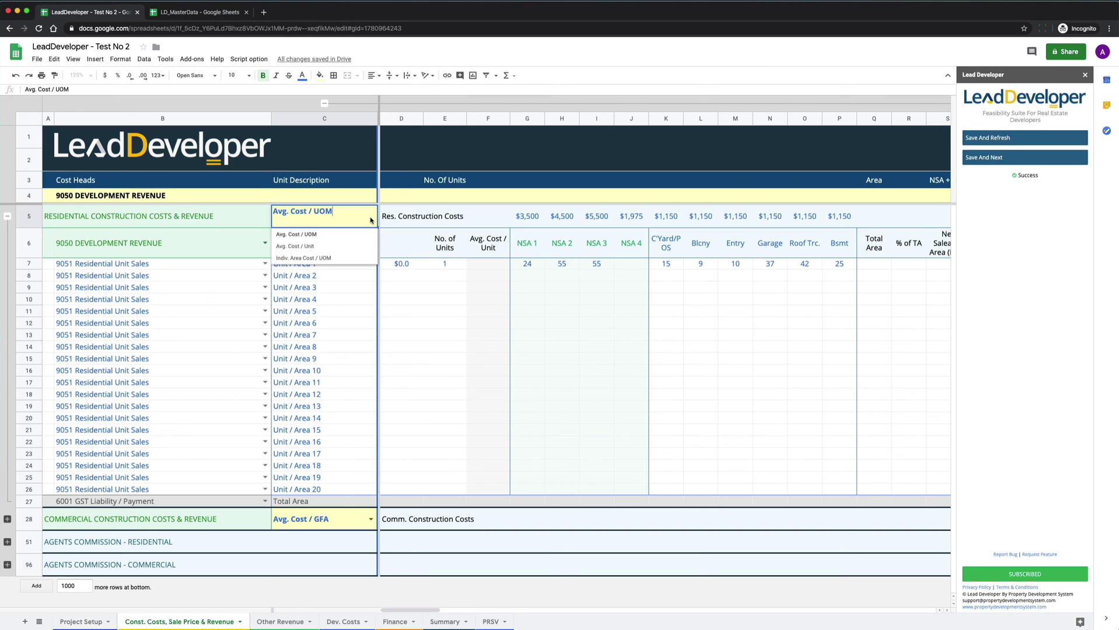
left_click(336, 246)
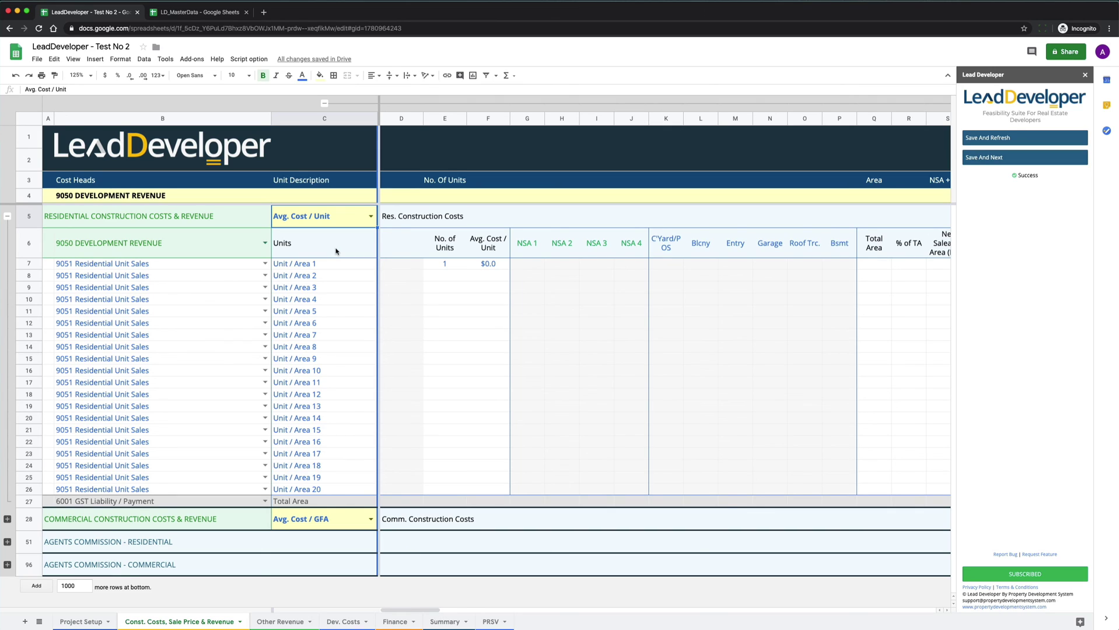
Step: Set the residential cost method to Indiv. Area Cost / UOM and review the No. of Units column and Unit / Area 1 to 3
left_click(374, 219)
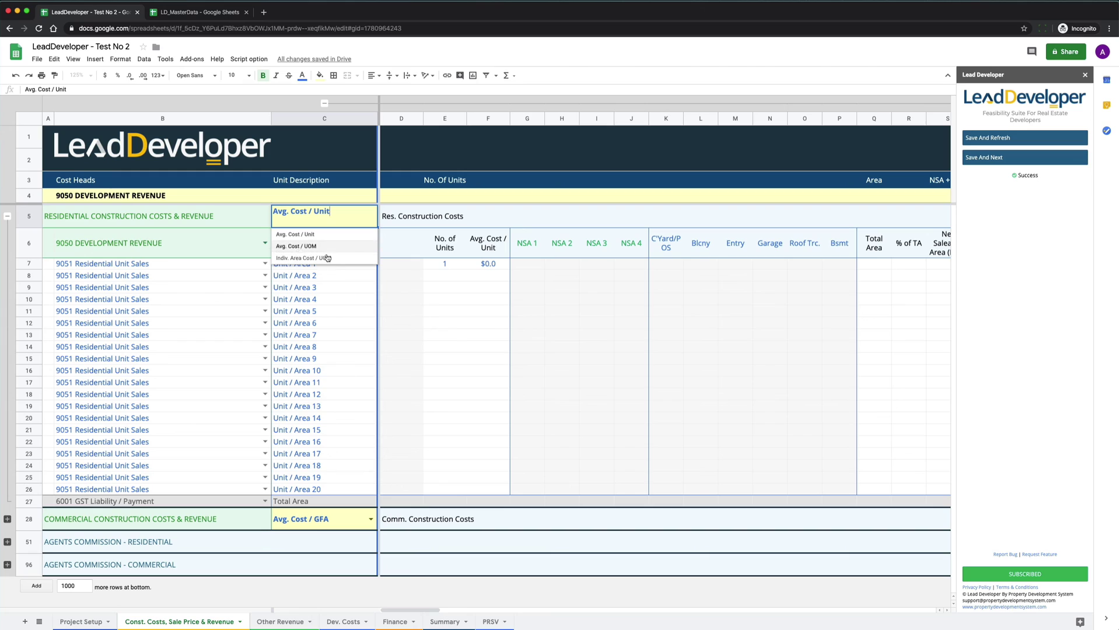
left_click(318, 257)
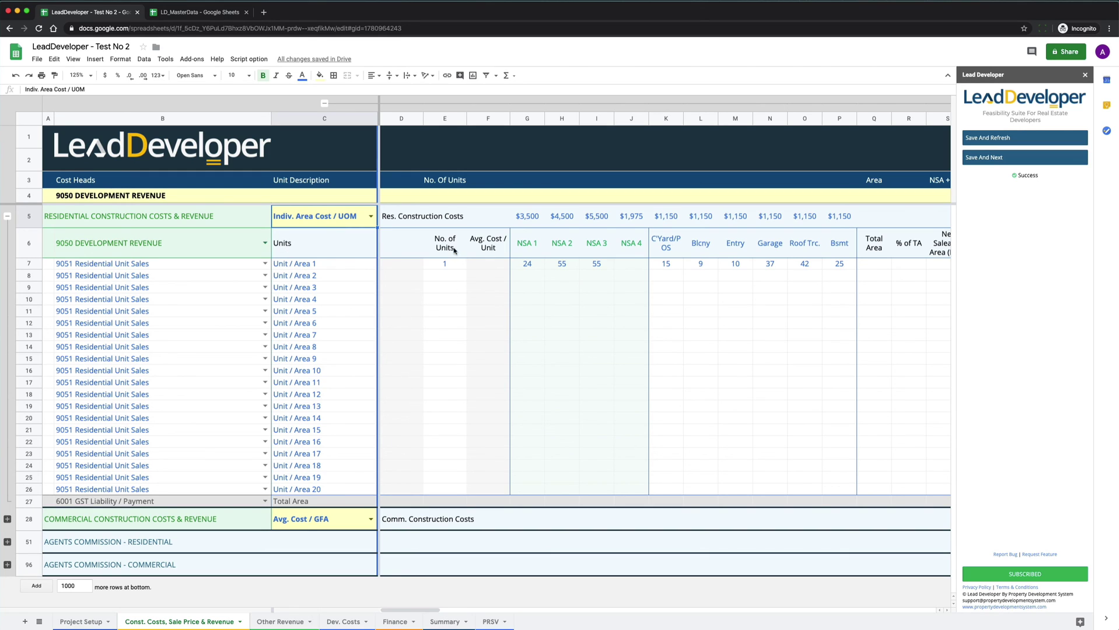
left_click_drag(452, 270, 449, 479)
left_click(304, 265)
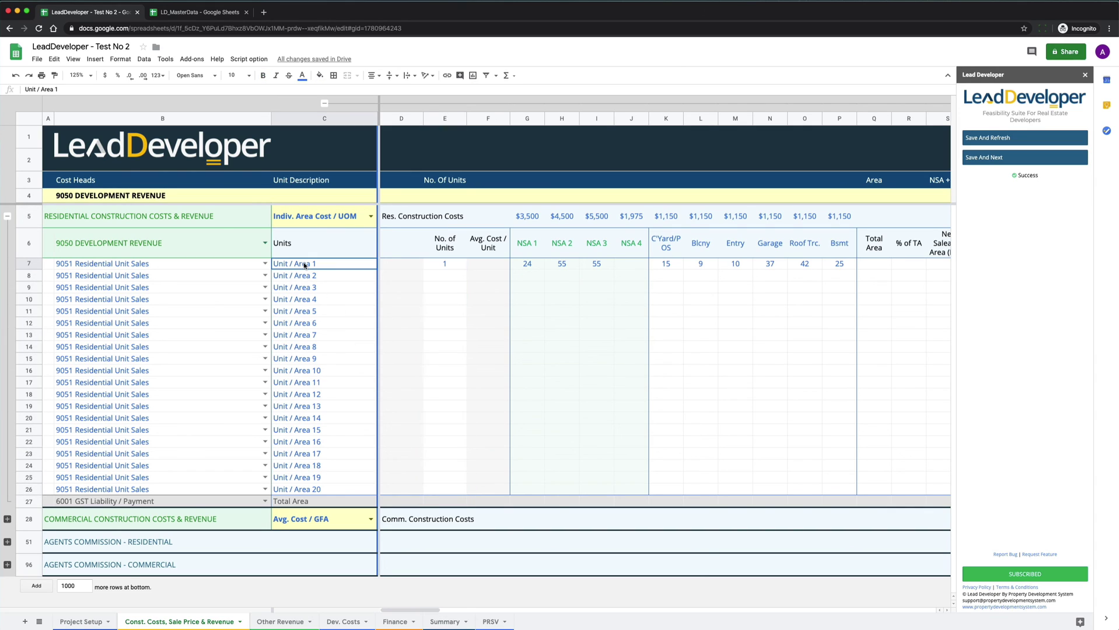
left_click(297, 277)
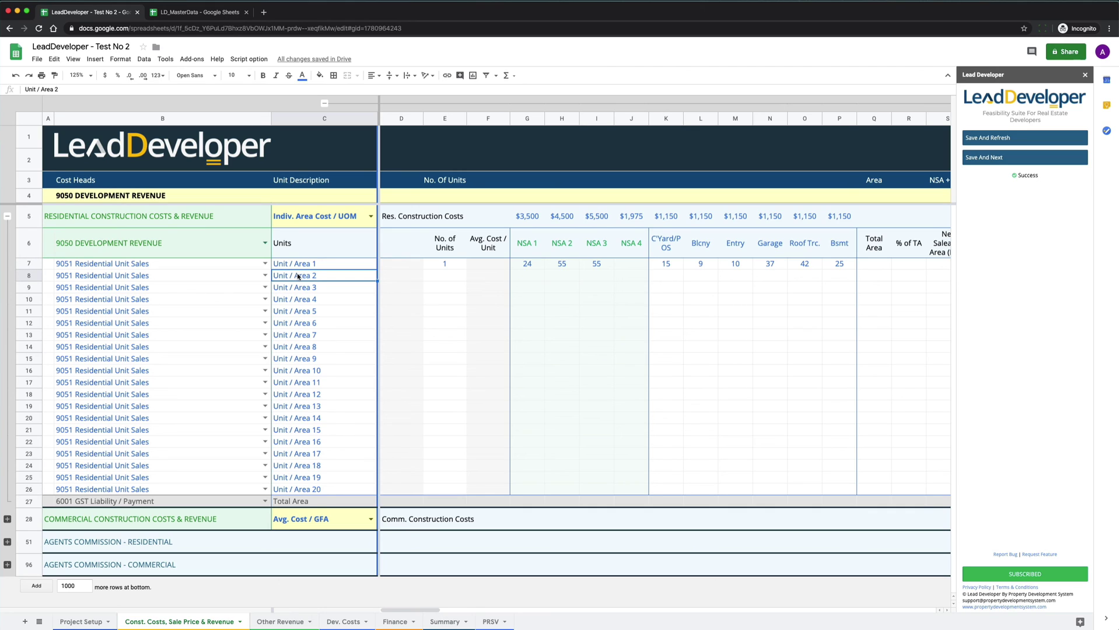
left_click(291, 288)
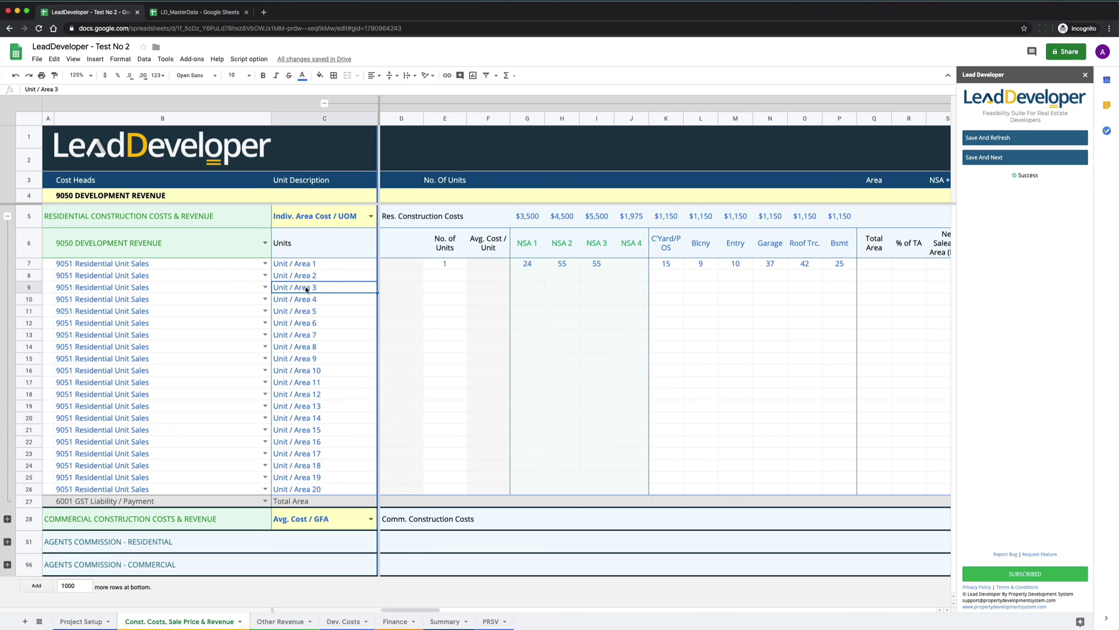
left_click(461, 291)
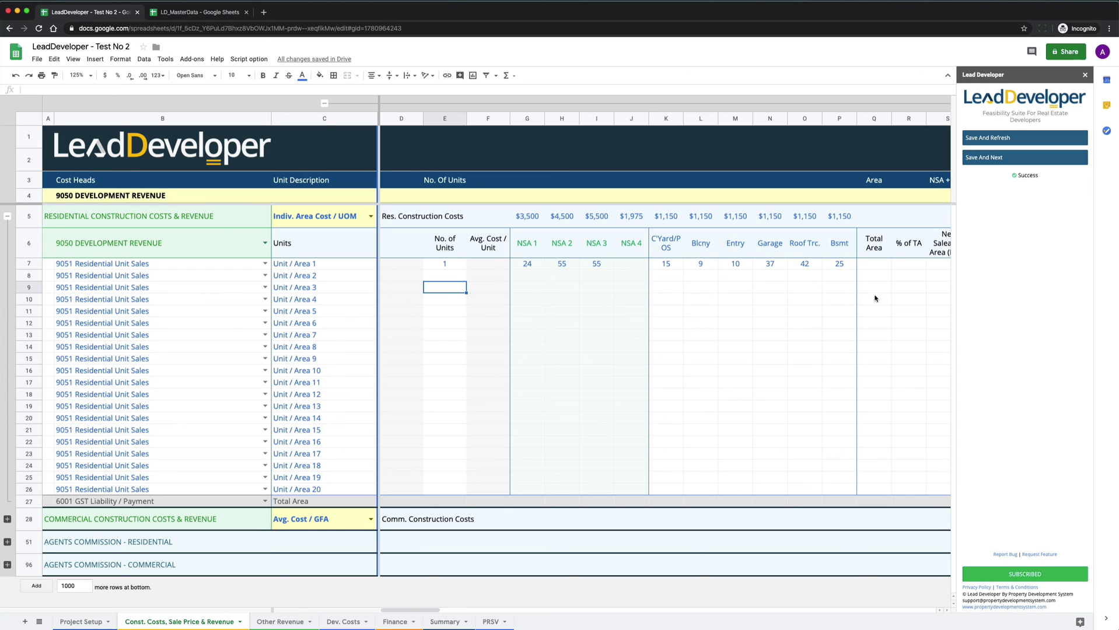
Step: Set the residential cost method to Avg. Cost / Unit and enter 4 as the number of units for Unit / Area 1
left_click(369, 217)
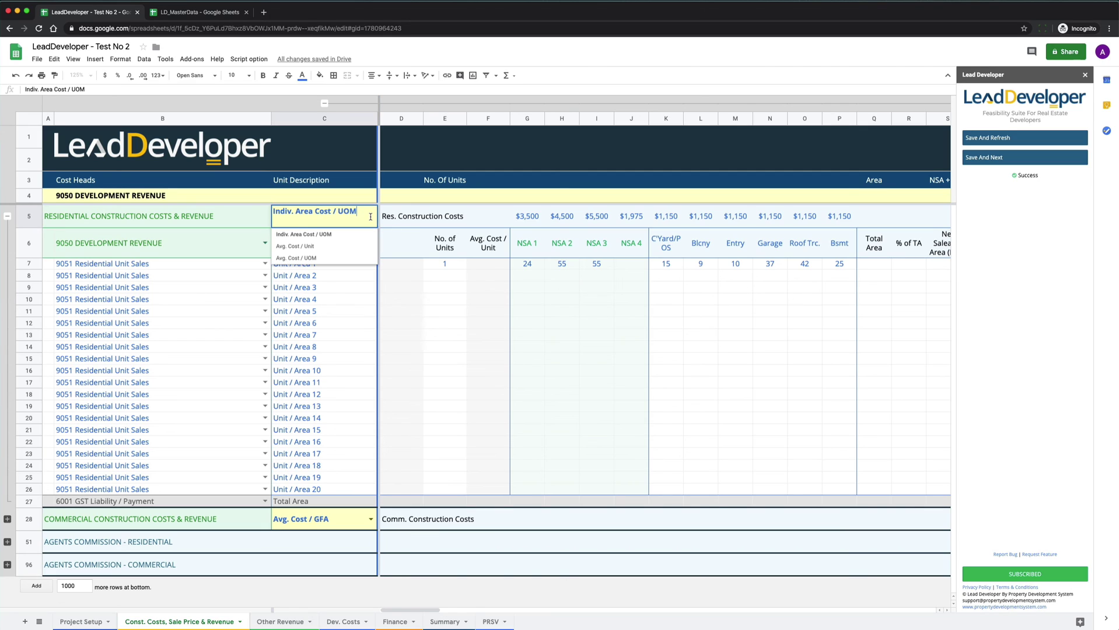
left_click(315, 252)
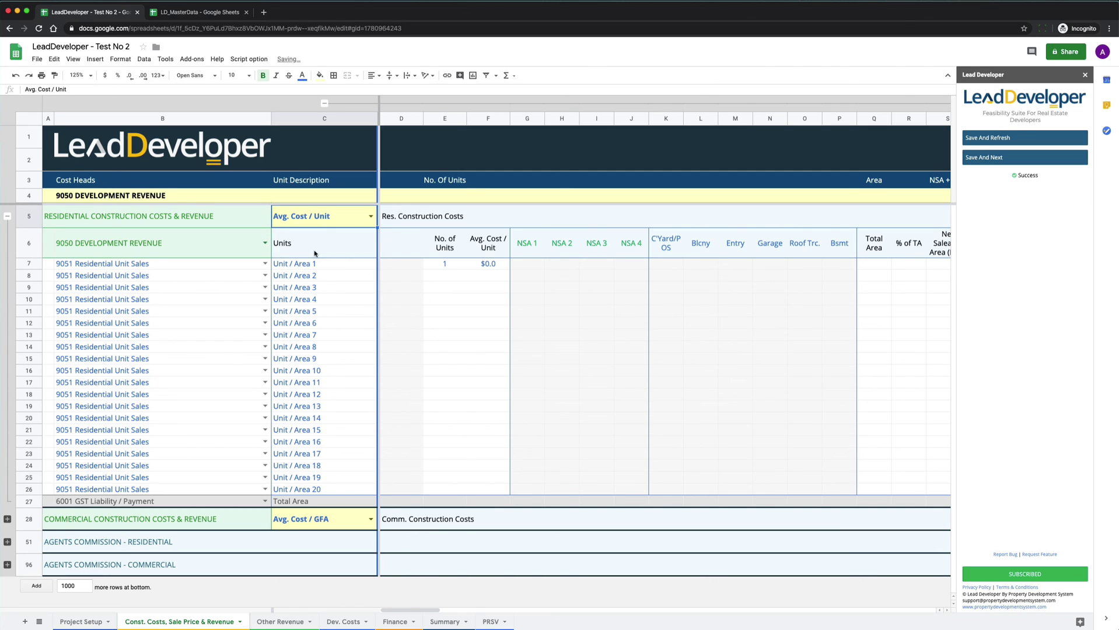
left_click(458, 266)
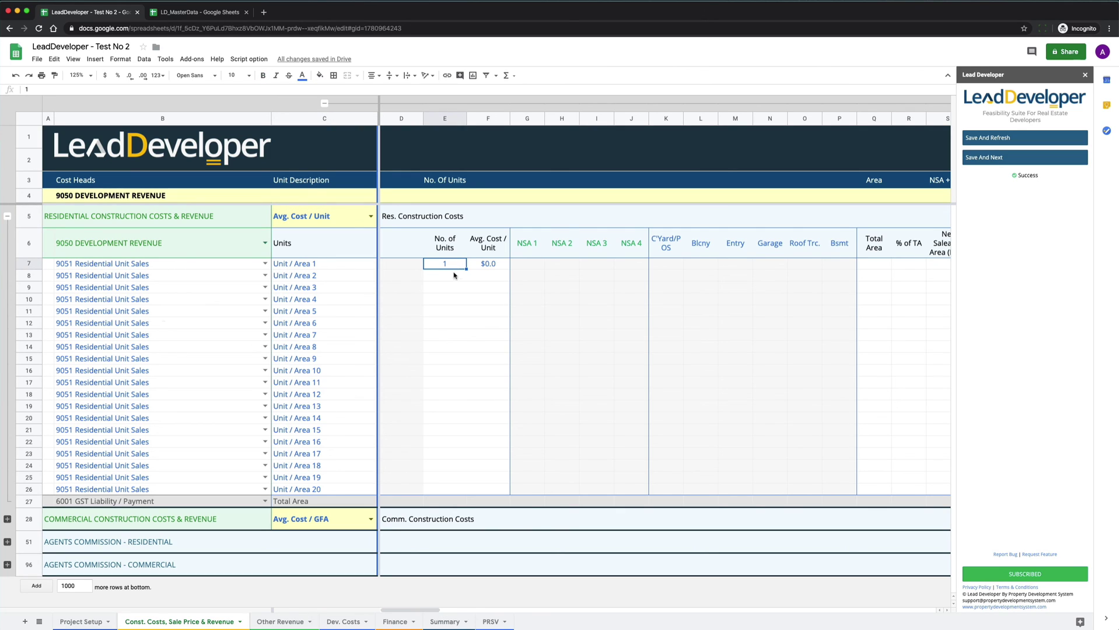
type("4")
key("Tab")
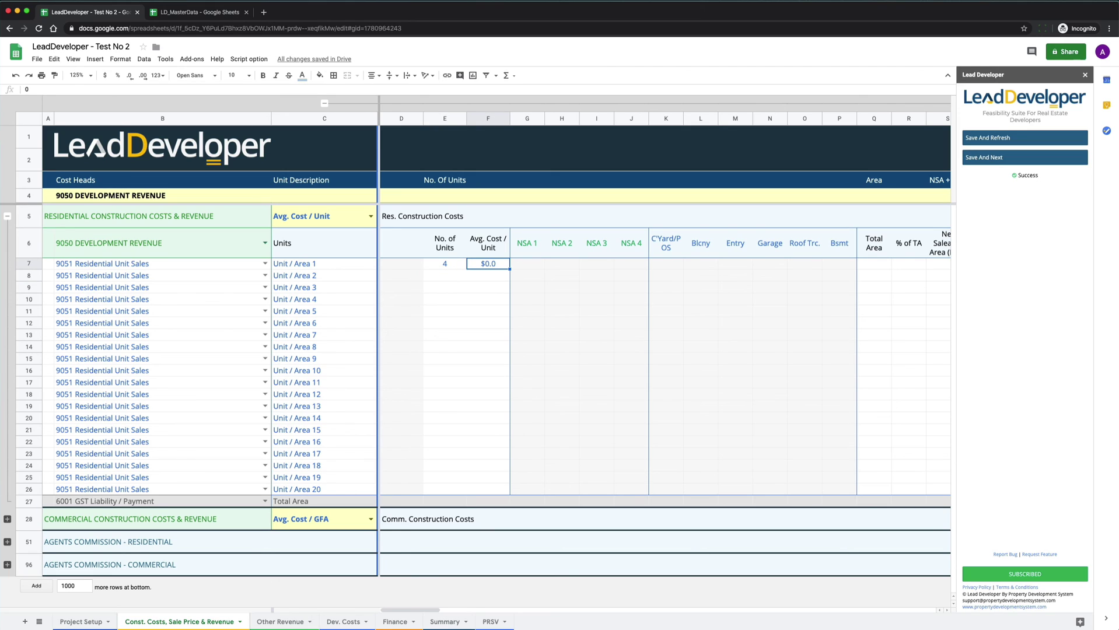
Step: Try an average cost per unit of 350000 for Unit / Area 1 and reset it to 0
type("350000")
key("Return")
key("Up")
type("0")
key("Return")
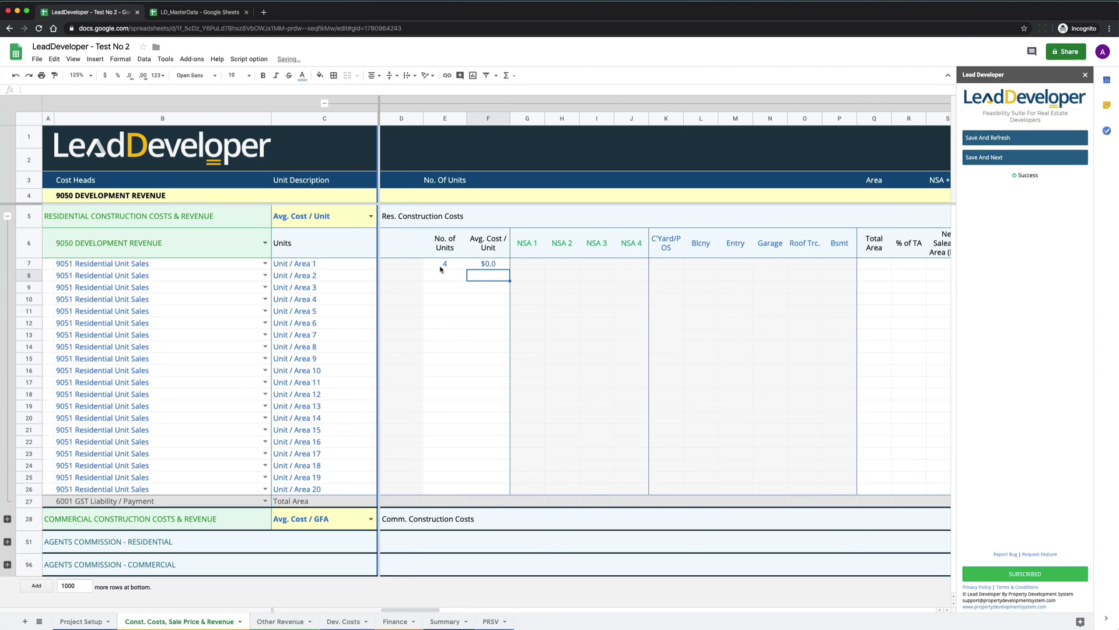
Step: Reset the number of units for Unit / Area 1 to 1 and the residential cost method to Avg. Cost / UOM
left_click(443, 264)
type("1")
key("Return")
key("Up")
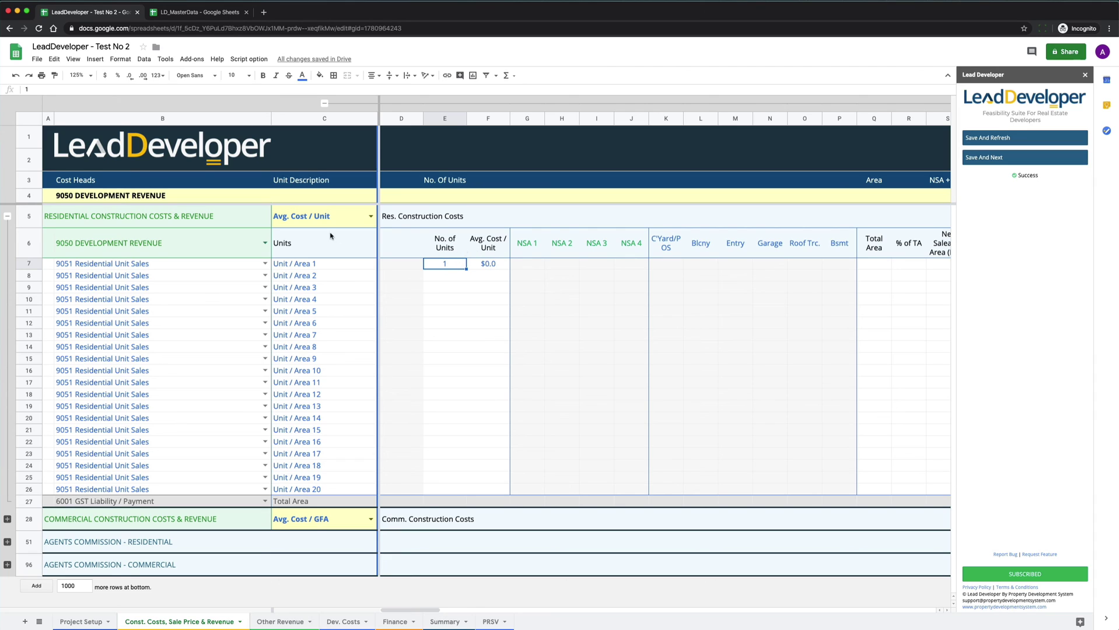
left_click(370, 217)
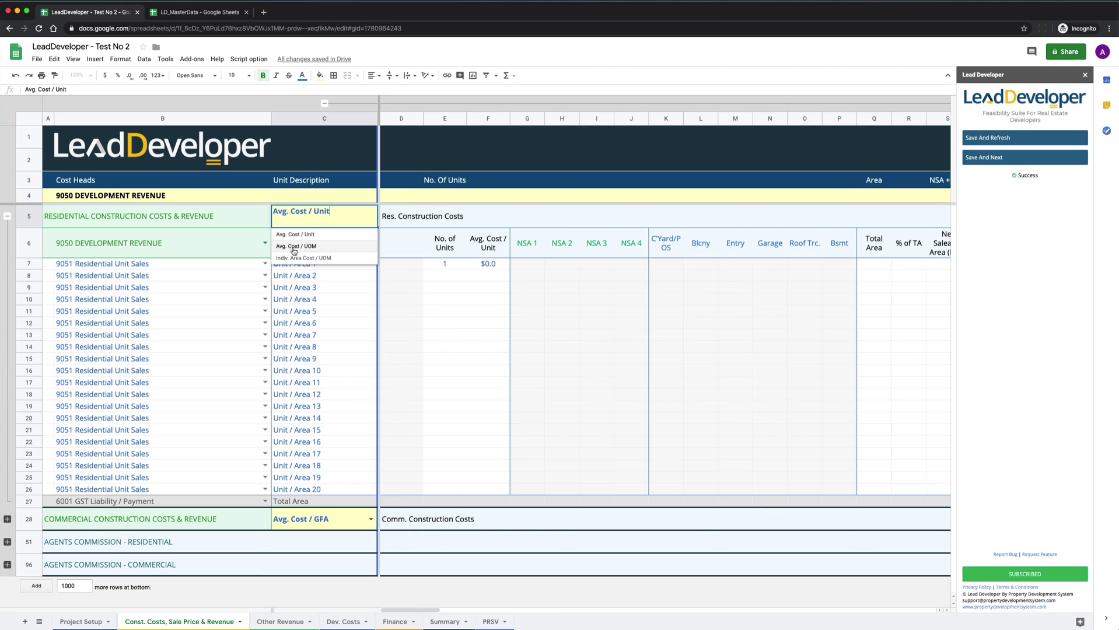
left_click(321, 248)
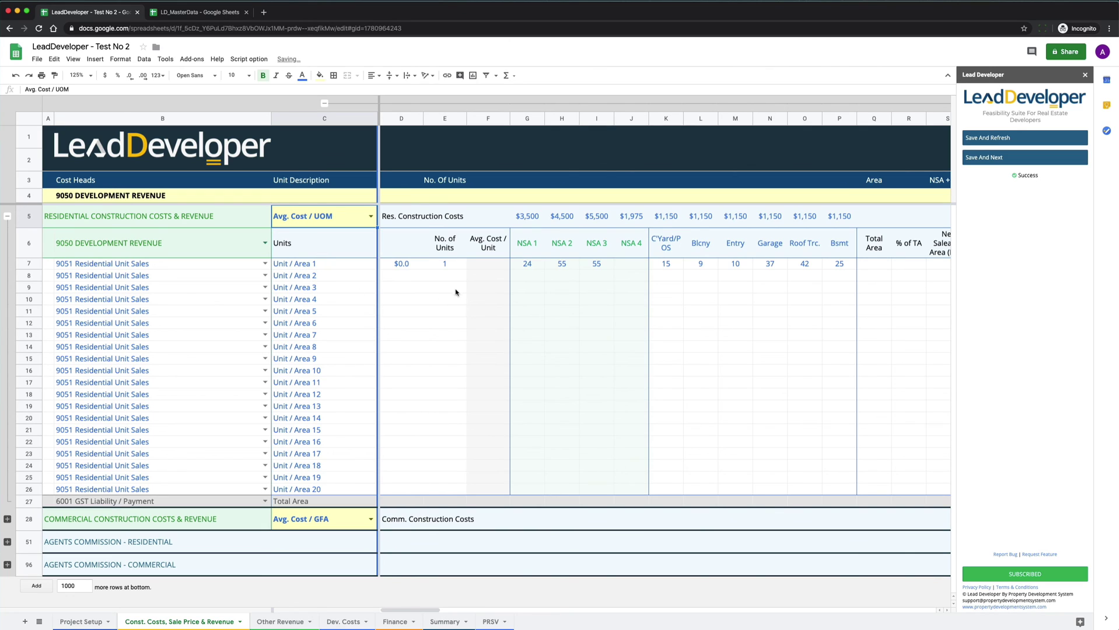
Step: Set the average cost per UOM for Unit / Area 1 to 1650
left_click(445, 265)
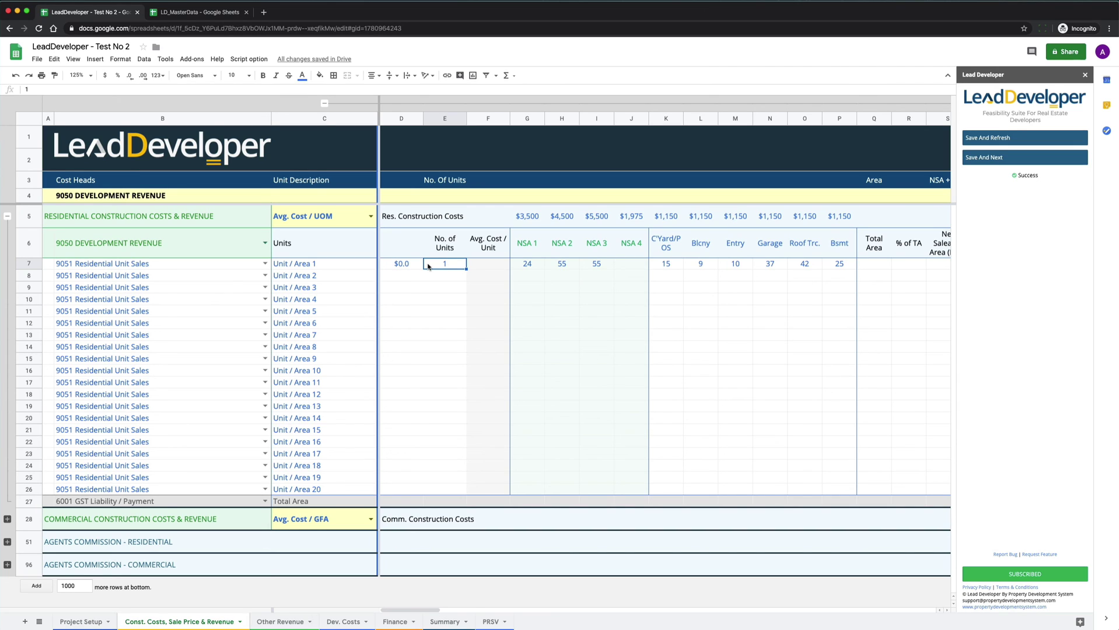
left_click(401, 266)
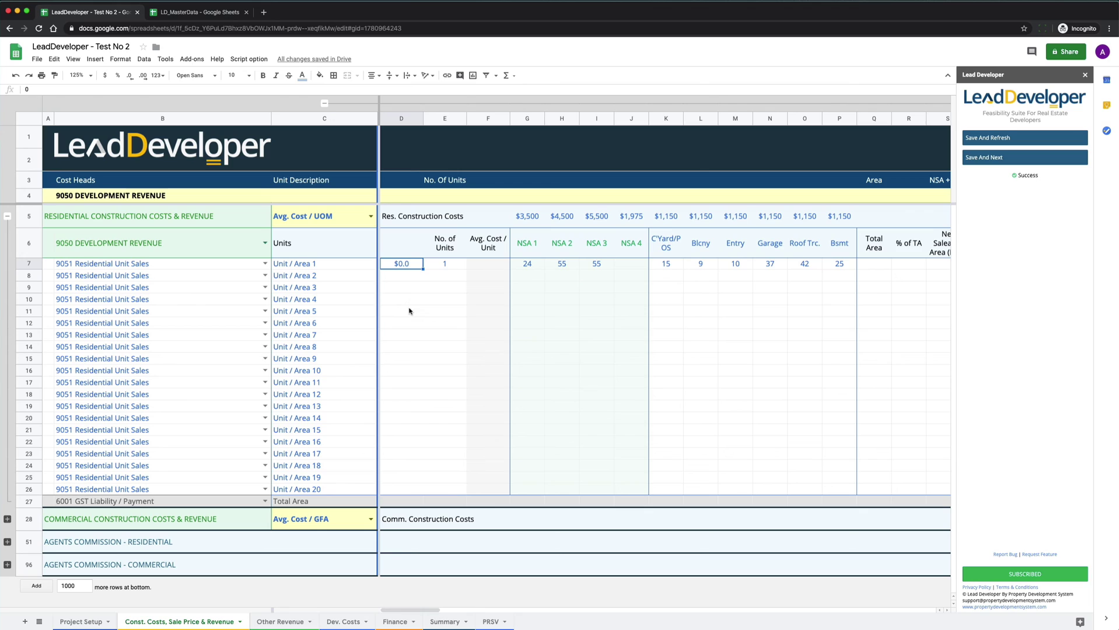
type("1650")
key("Return")
key("Up")
key("Right")
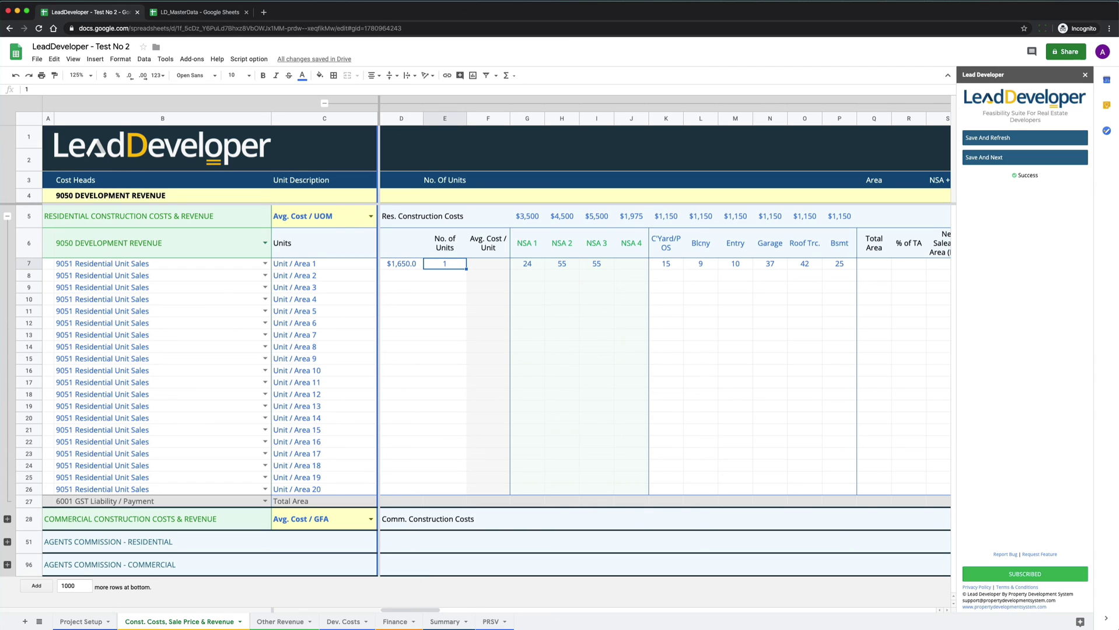
key("Left")
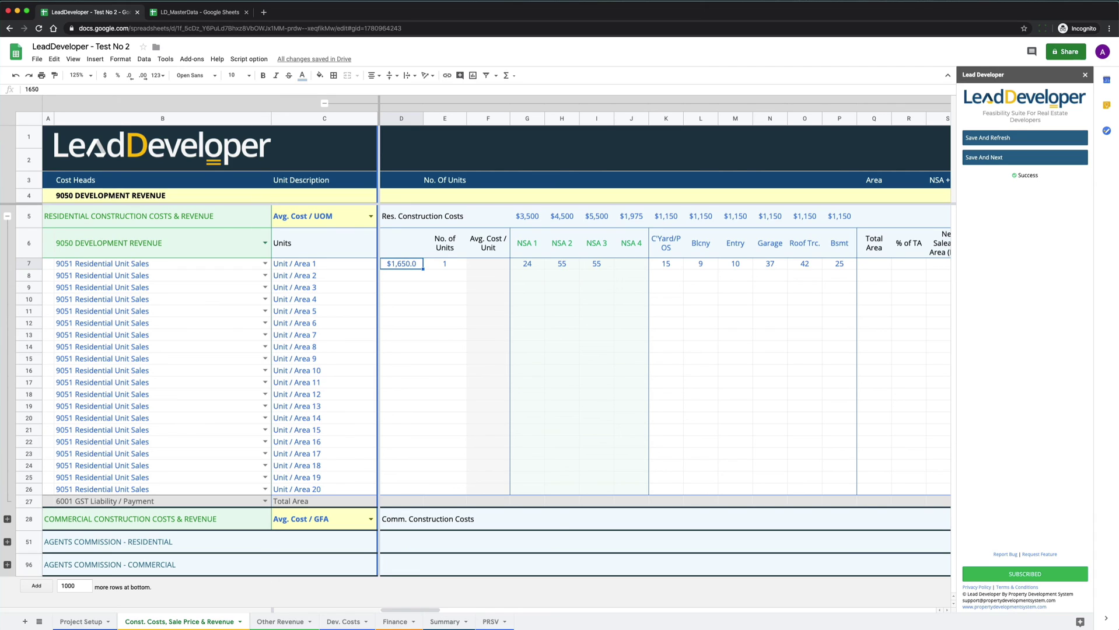
Step: Set the number of units for Unit / Area 1 to 5 and select its area inputs from NSA 1 to Bsmt
key("Right")
type("5")
key("Return")
key("Up")
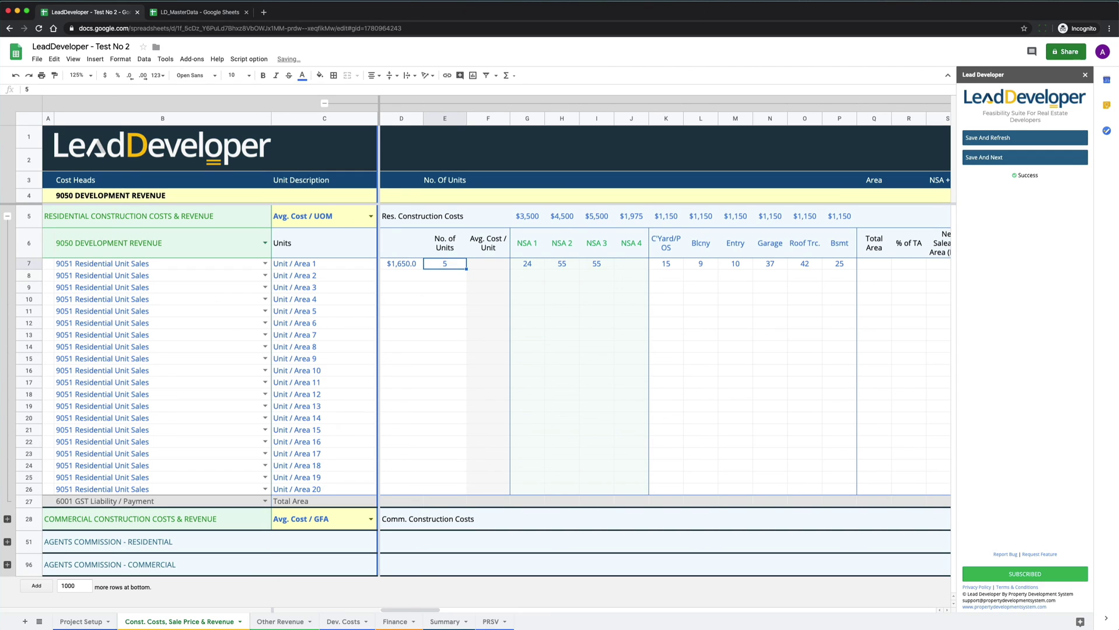
left_click_drag(527, 266, 840, 266)
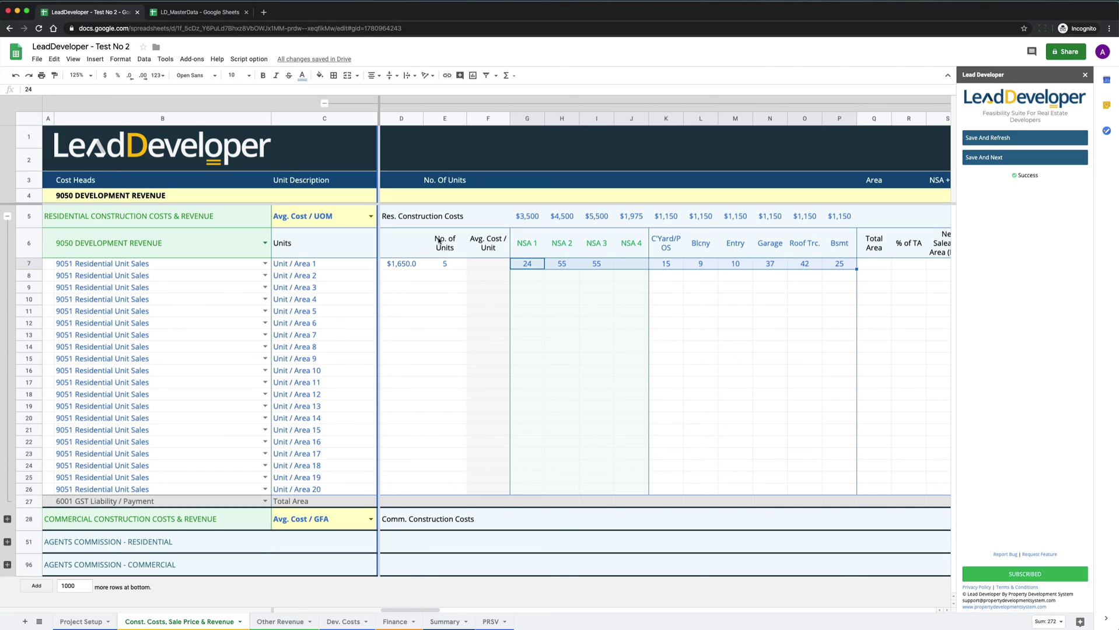
Step: Set the residential cost method to Indiv. Area Cost / UOM and enter 4 as the number of units for Unit / Area 1
left_click(371, 218)
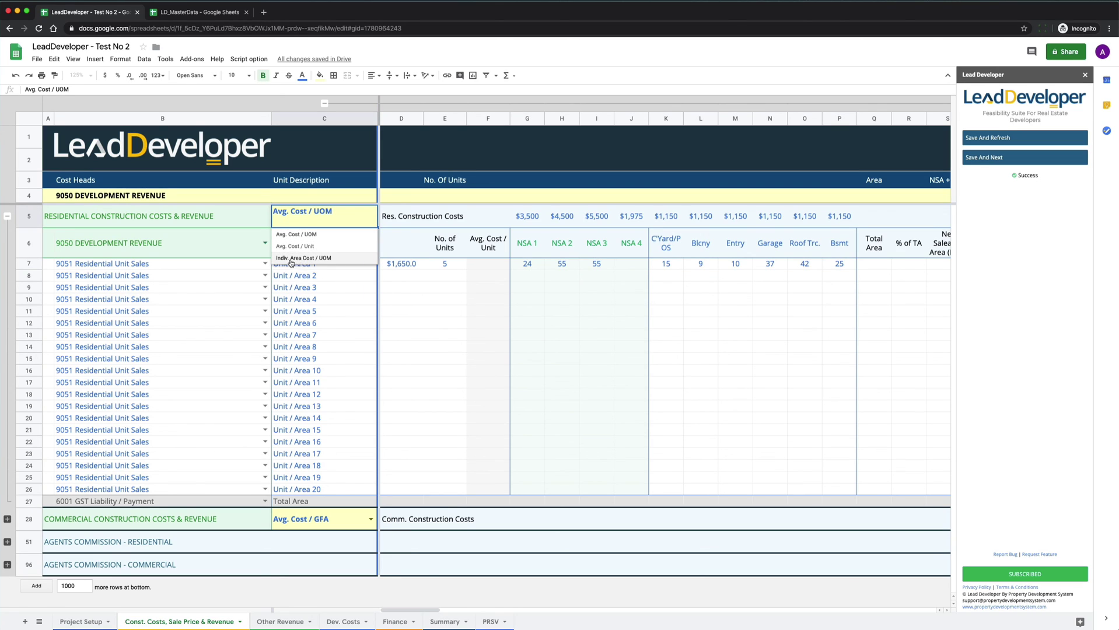
left_click(333, 262)
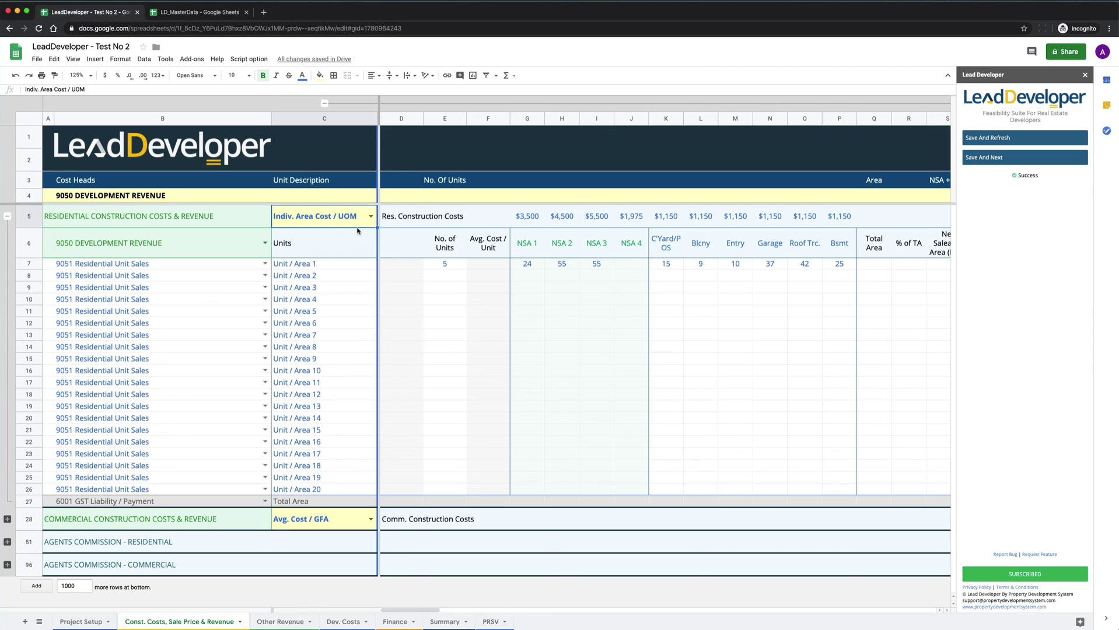
left_click(446, 268)
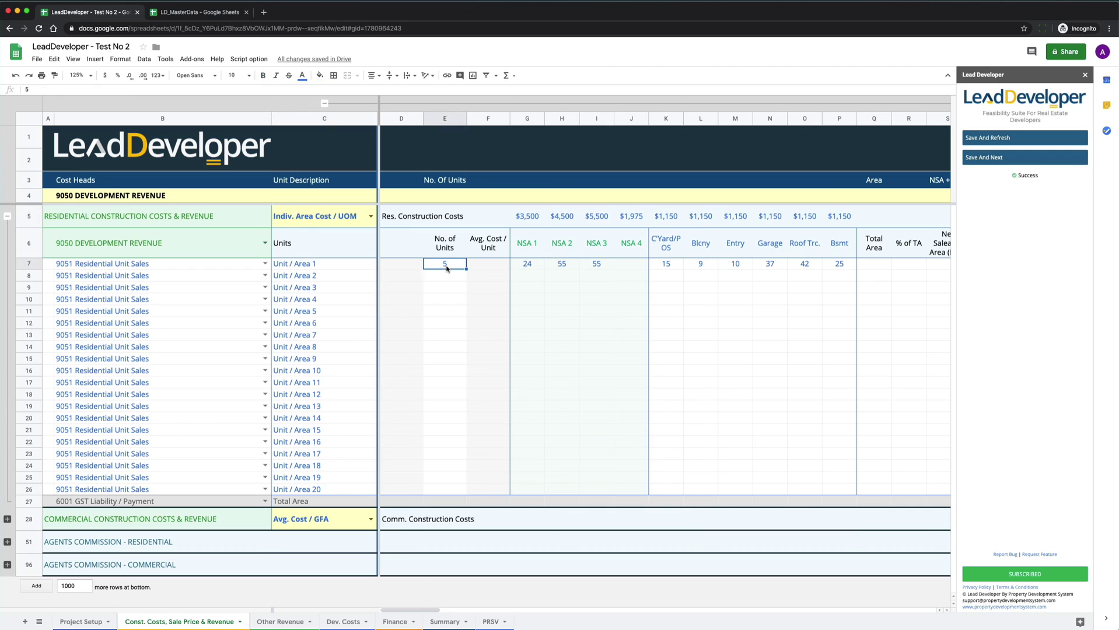
type("4")
key("Return")
key("Up")
Step: Examine the NSA 1 to NSA 4 columns and their area inputs for Unit / Area 1
key("Right")
key("Right")
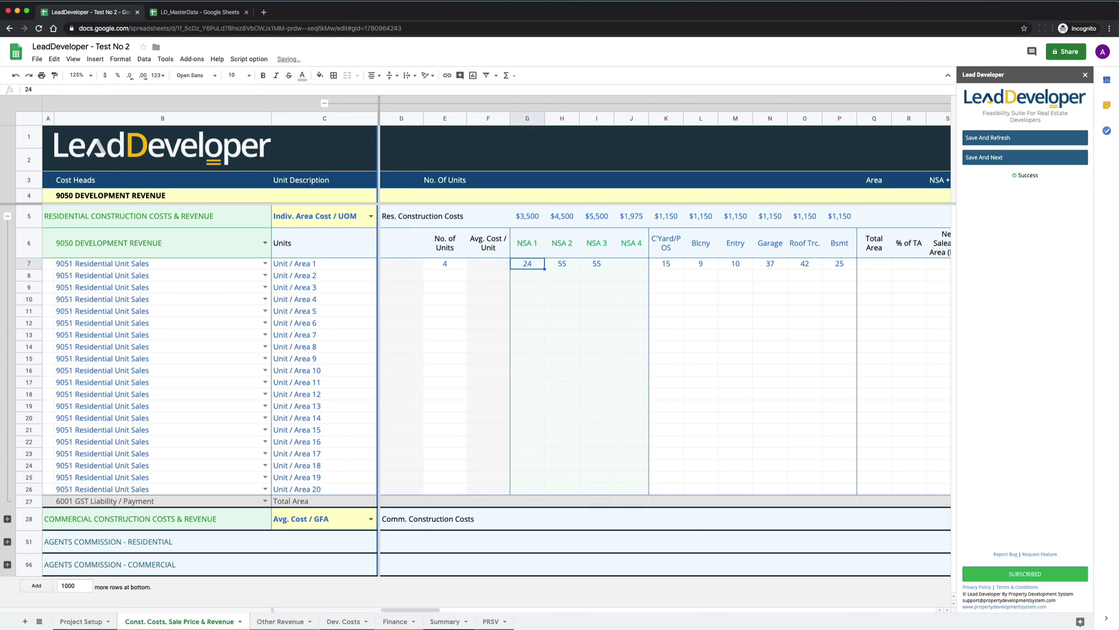
key("Right")
key("Right")
key("Right")
key("Left")
key("Left")
key("Left")
left_click_drag(529, 244, 618, 357)
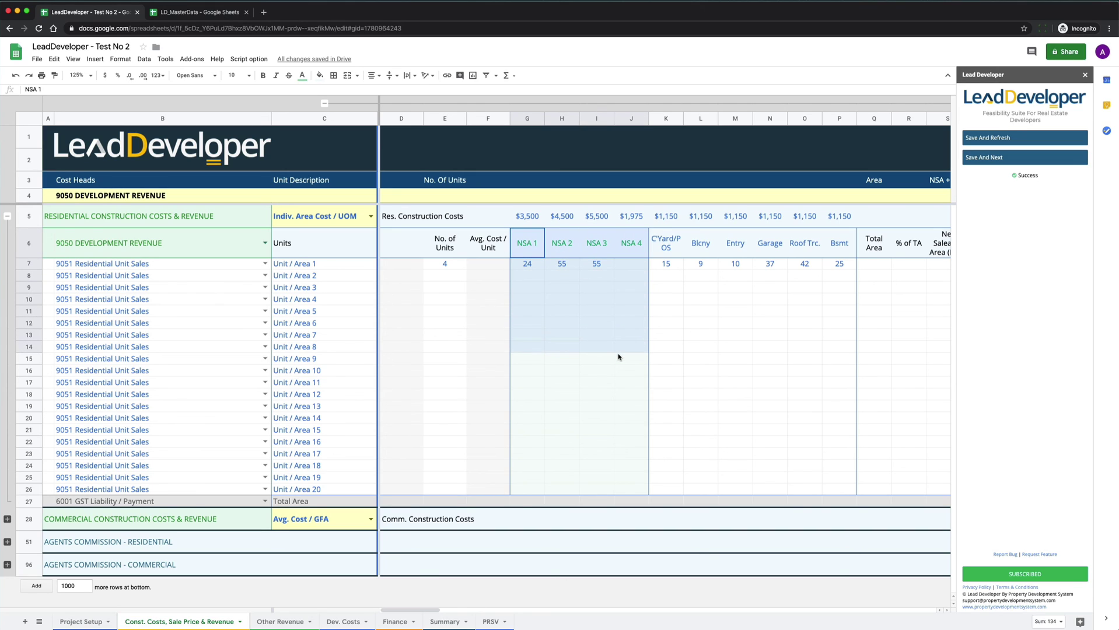
left_click_drag(621, 264, 527, 265)
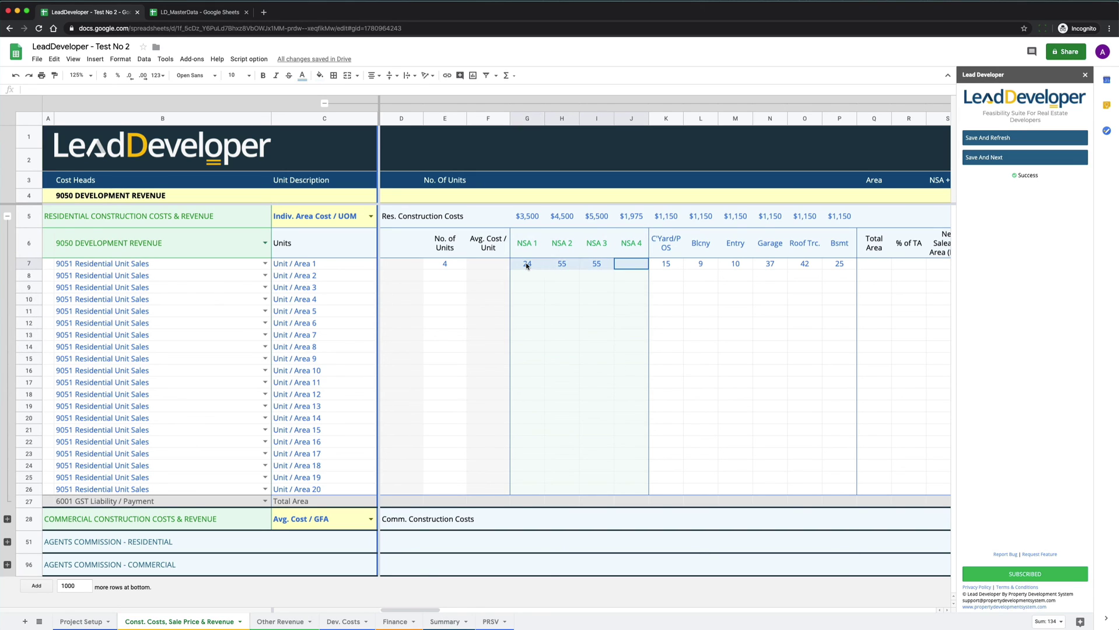
left_click(527, 264)
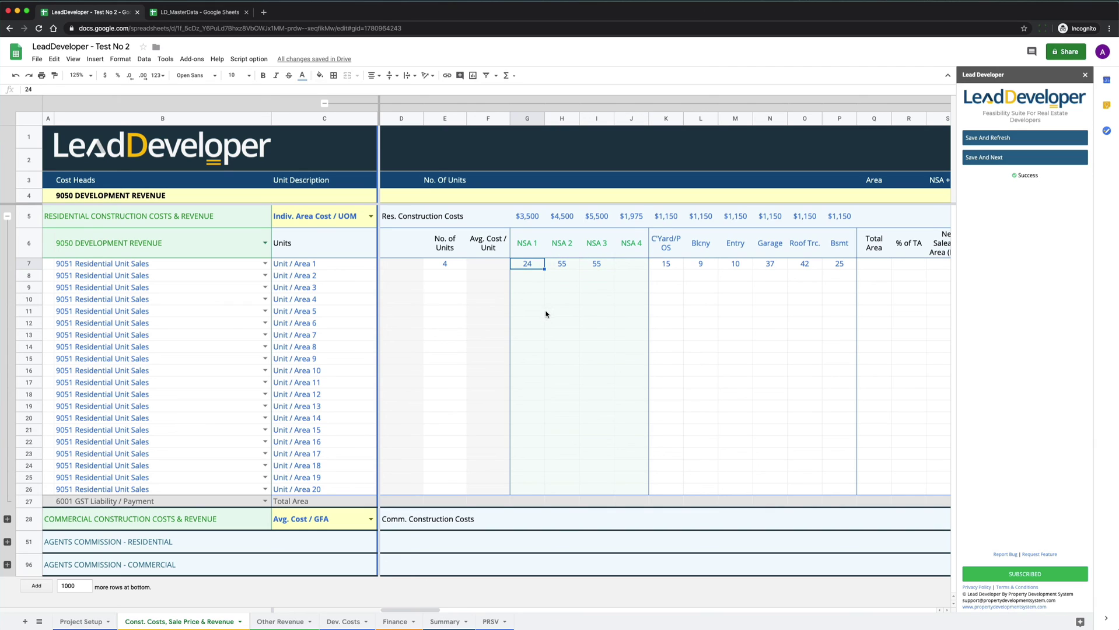